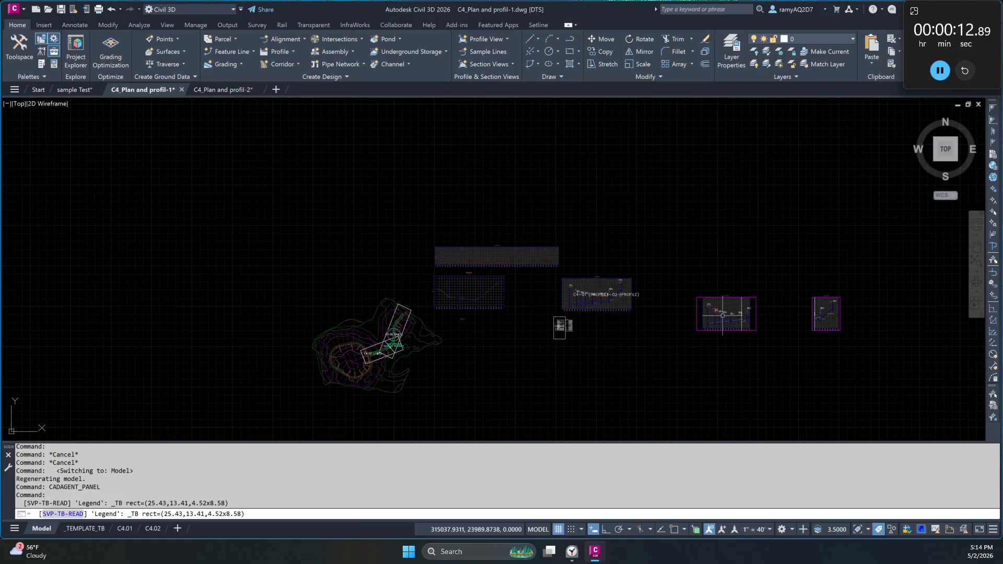
- Dock the SheetAgent palette beside the drawing area of C4_Plan and profil-1
drag(362, 339, 3, 221)
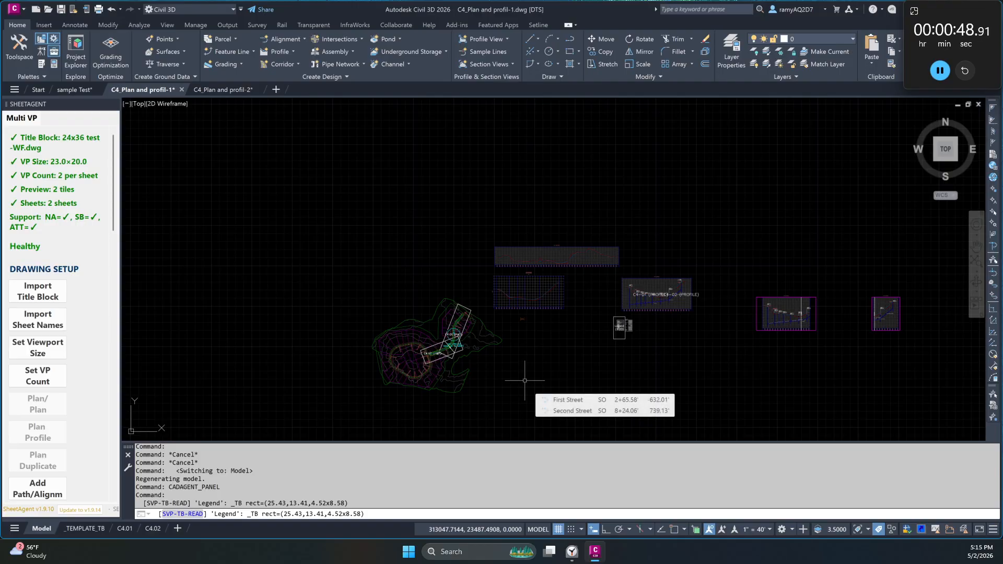
middle_drag(667, 379, 642, 379)
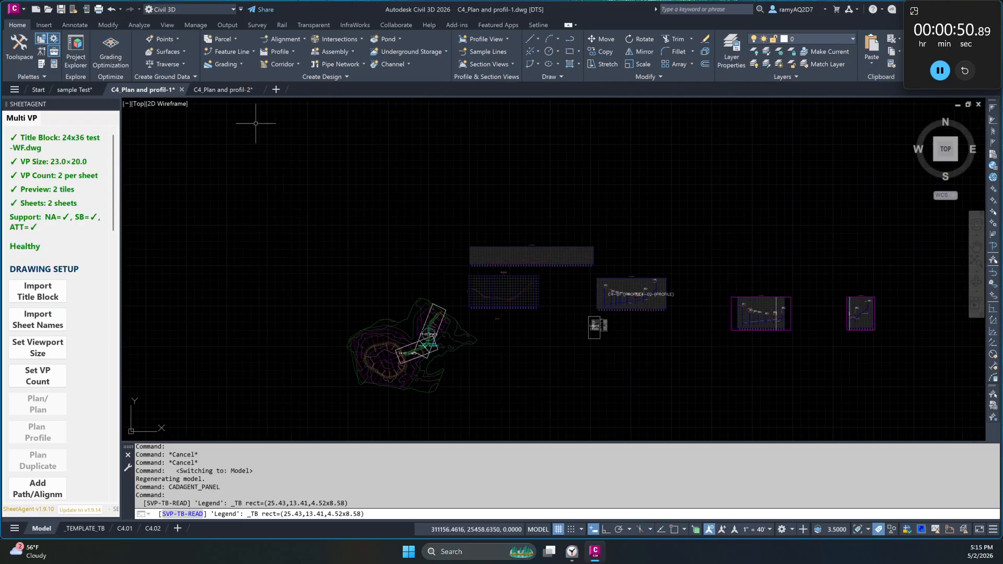
- Examine the plan and profile tiles in the model space of C4_Plan and profil-2, and return to C4_Plan and profil-1
click(233, 89)
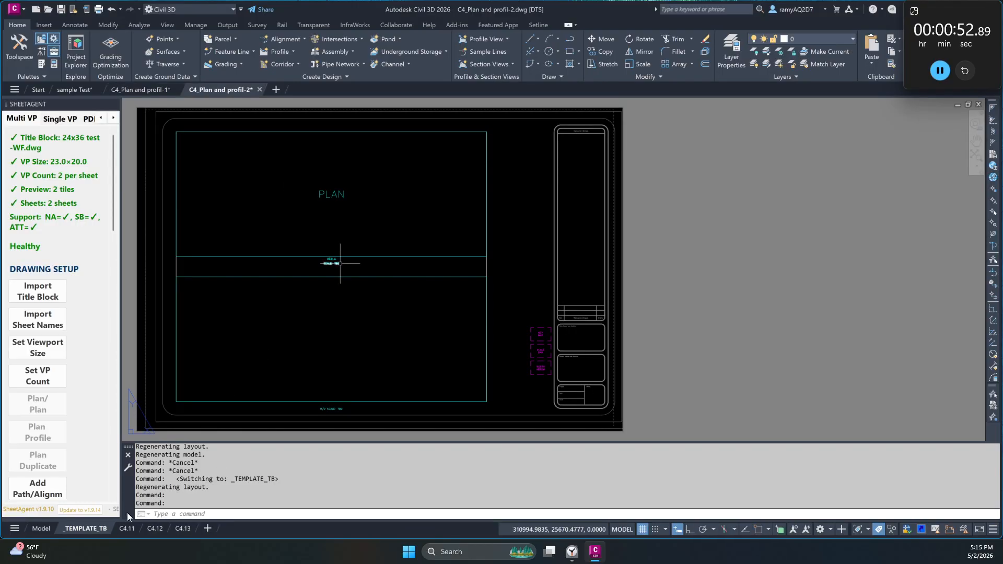
click(41, 528)
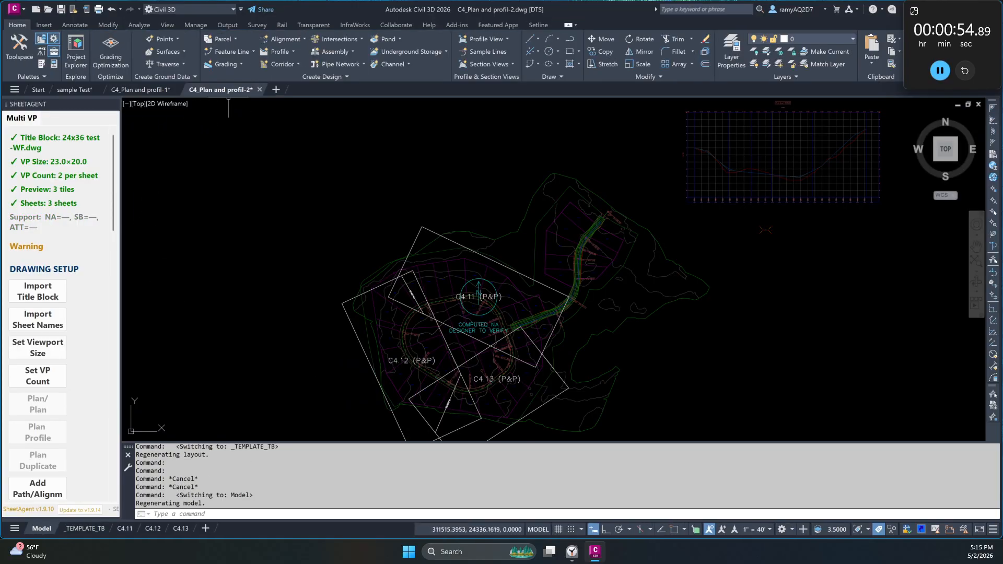
middle_drag(336, 223, 394, 191)
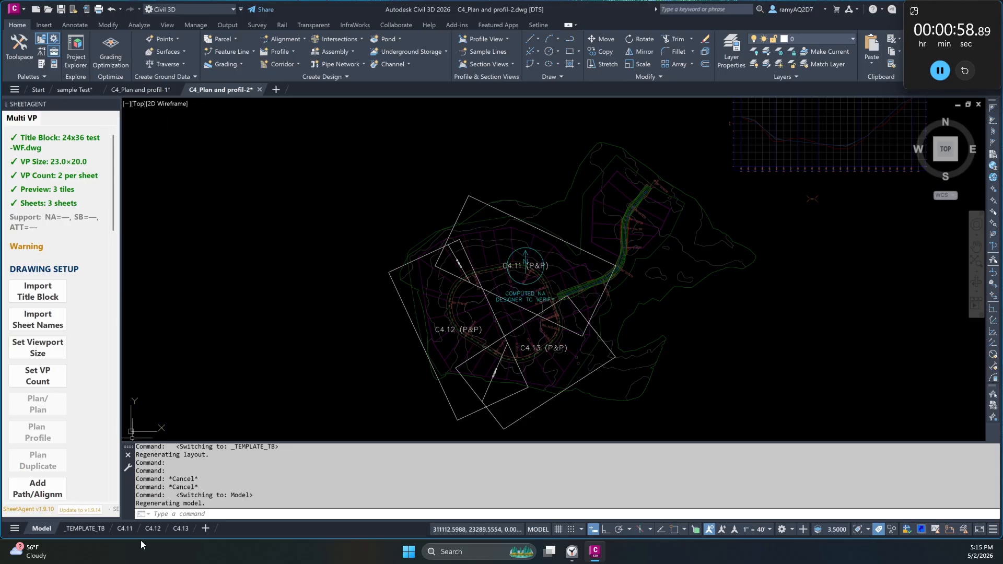
mouse_move(190, 534)
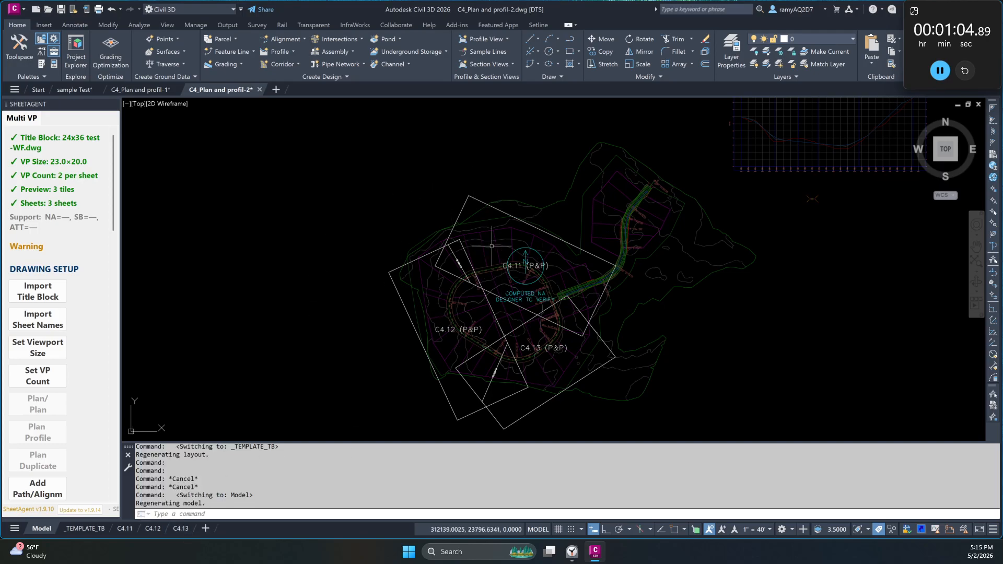
click(143, 88)
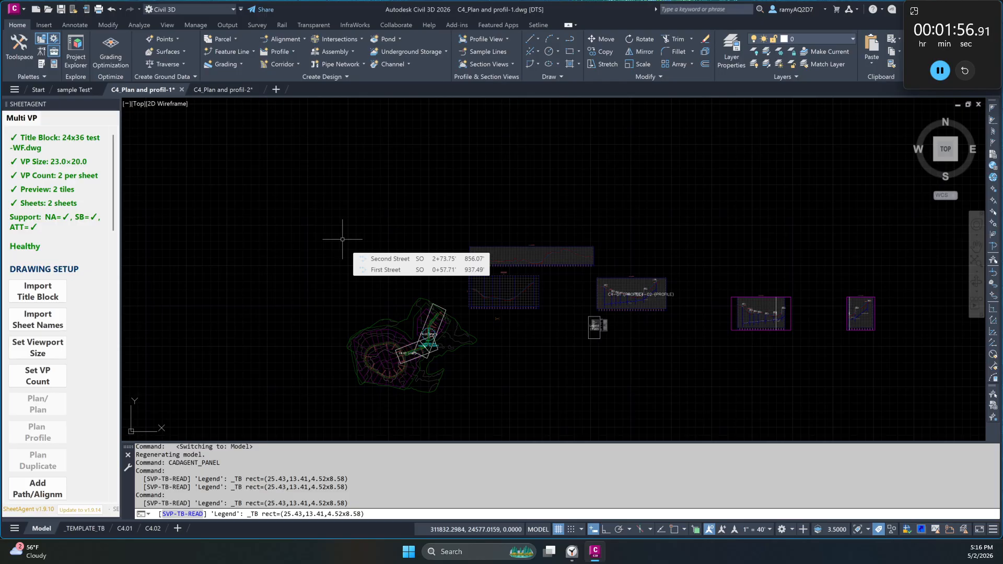
- Create a new blank drawing and check its external references
click(277, 90)
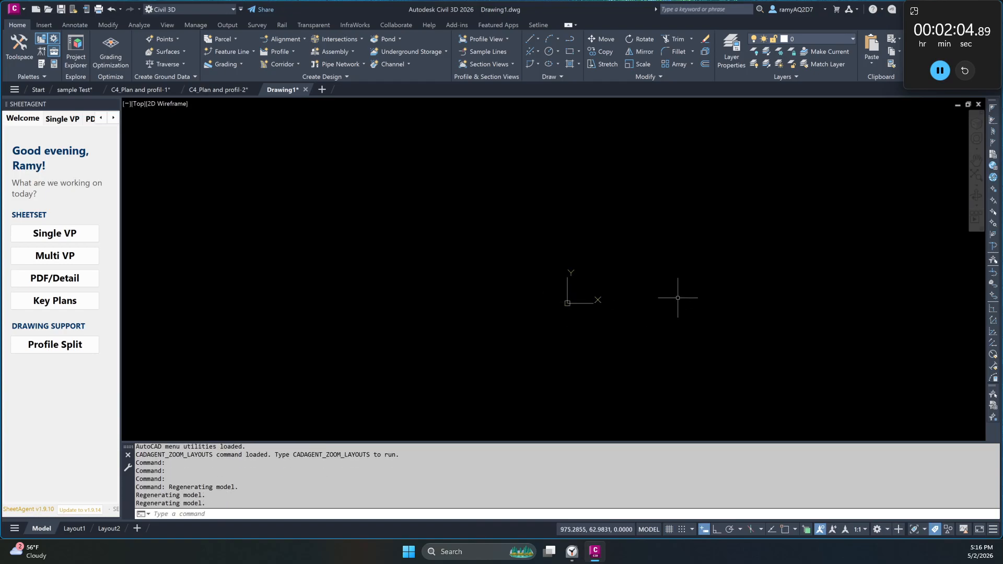
scroll(686, 296, down, 2)
middle_drag(686, 296, 540, 348)
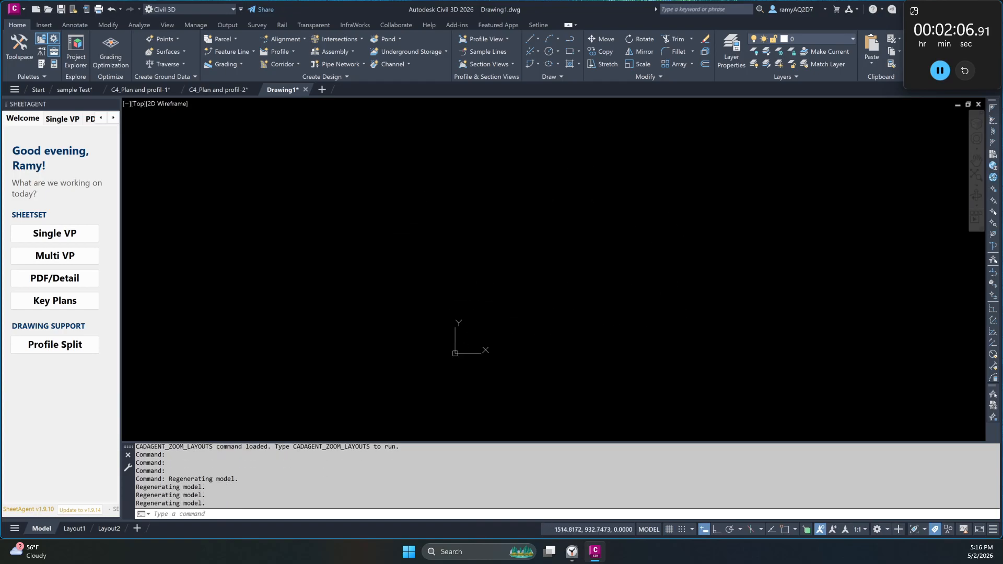
text(er)
key(Return)
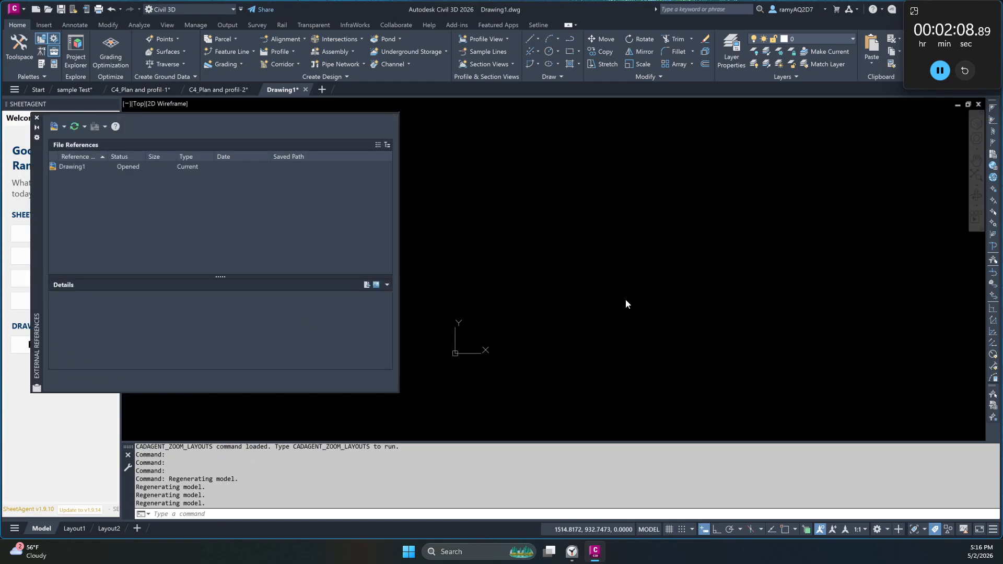
click(37, 118)
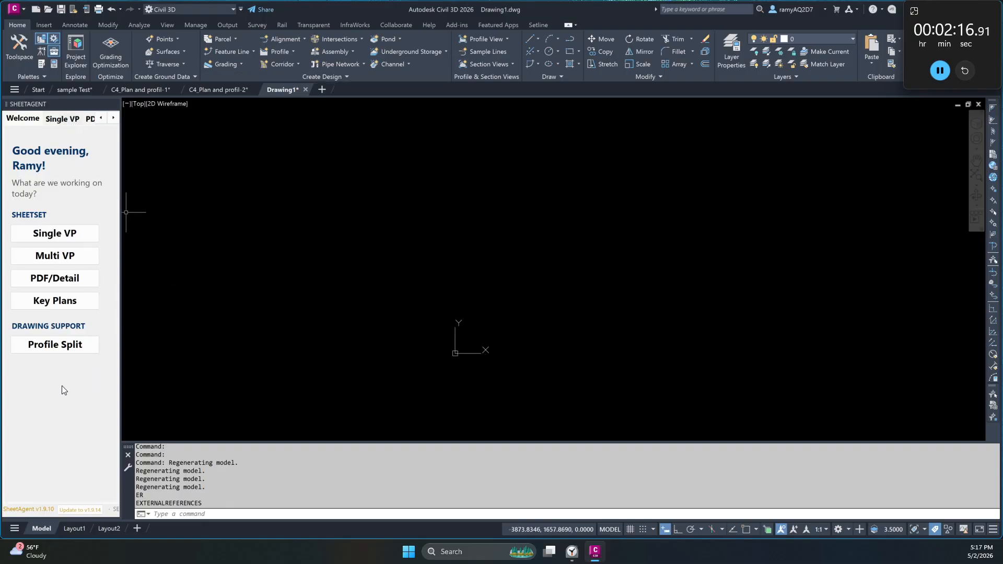
- Open the SheetAgent Key Plans tools and widen the palette
click(71, 302)
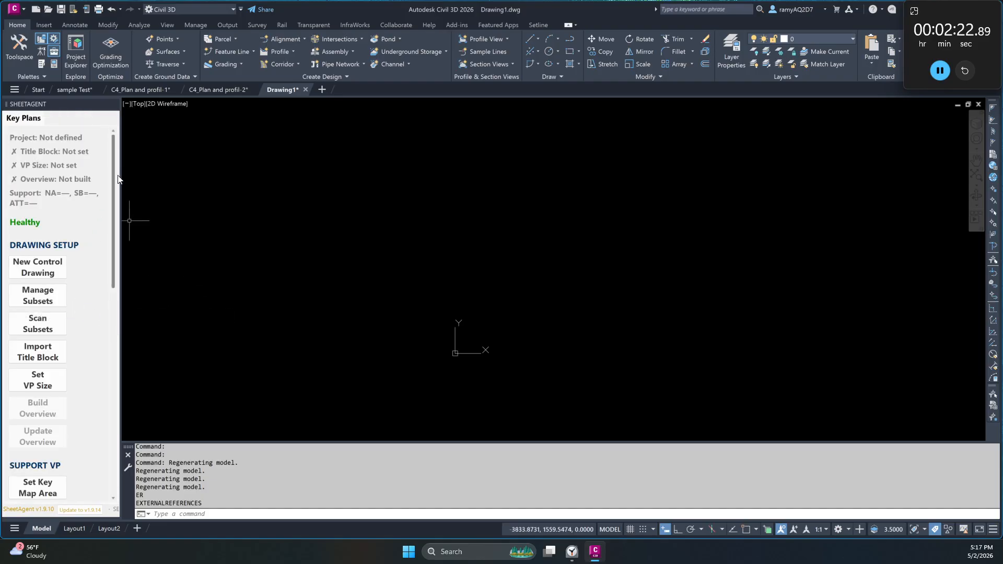
drag(121, 175, 132, 173)
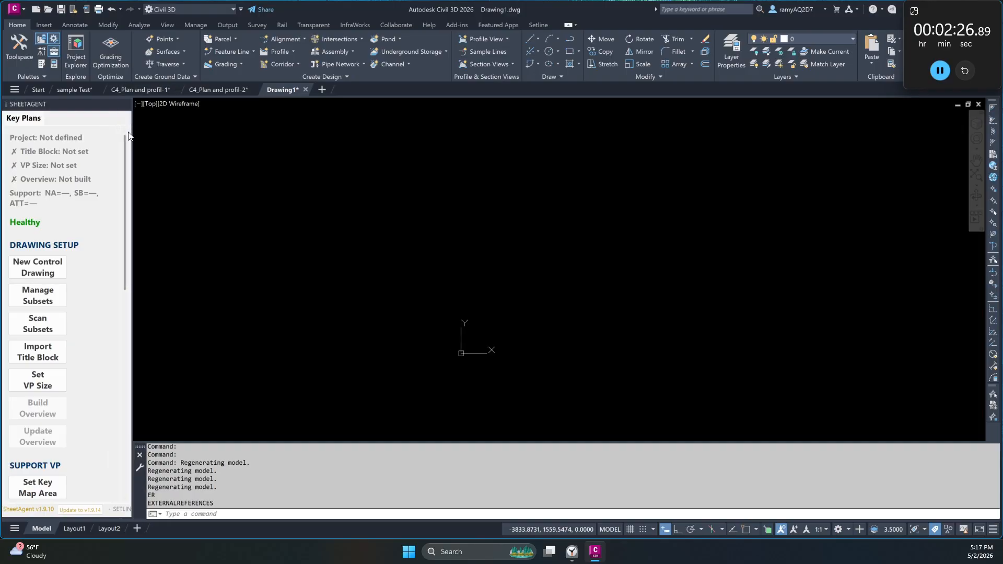
drag(126, 146, 142, 130)
- Look through the Key Plans commands, from drawing setup to project management
scroll(100, 303, down, 1)
scroll(82, 225, up, 1)
scroll(67, 361, down, 3)
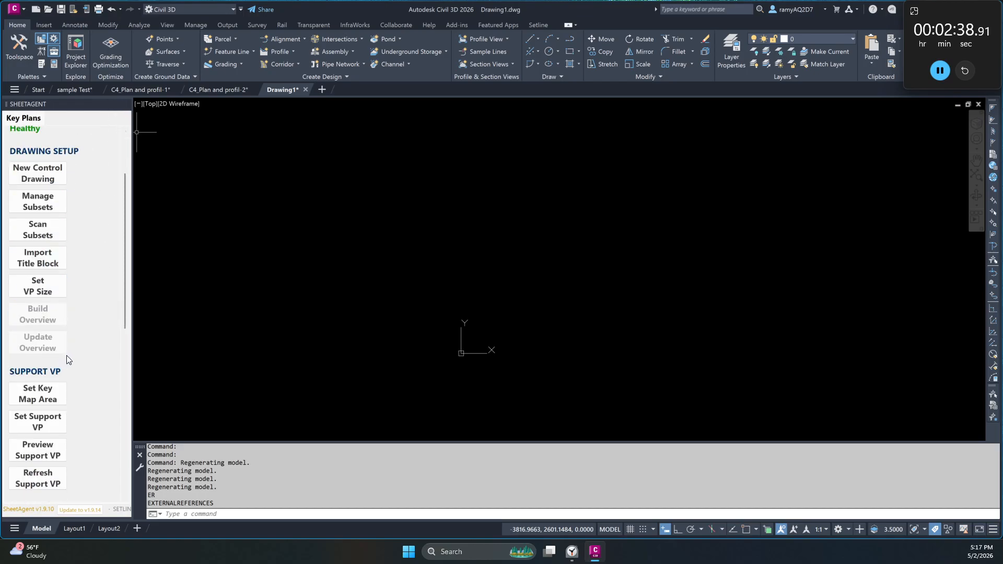
scroll(77, 378, down, 5)
scroll(81, 384, down, 2)
scroll(83, 384, down, 6)
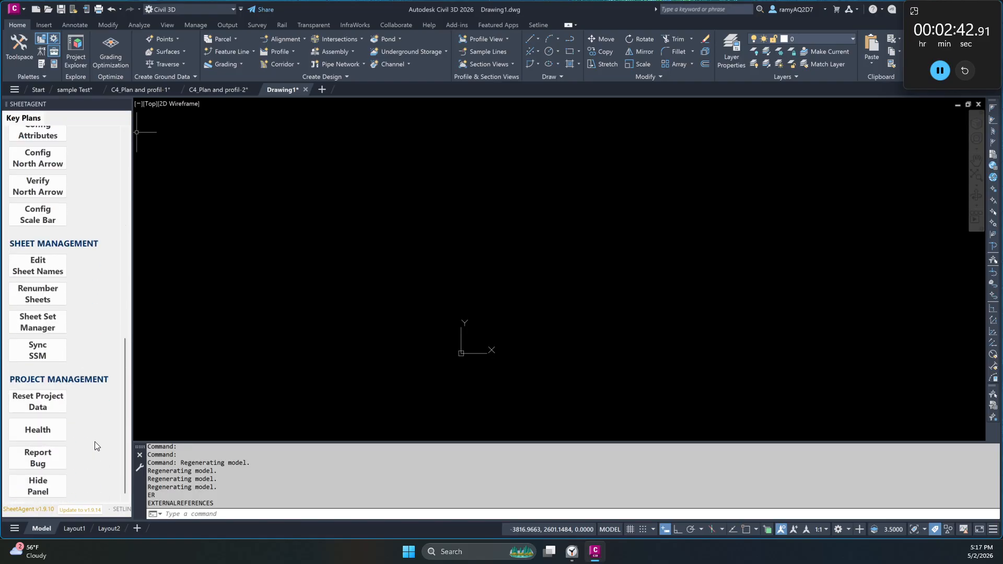
scroll(95, 443, up, 12)
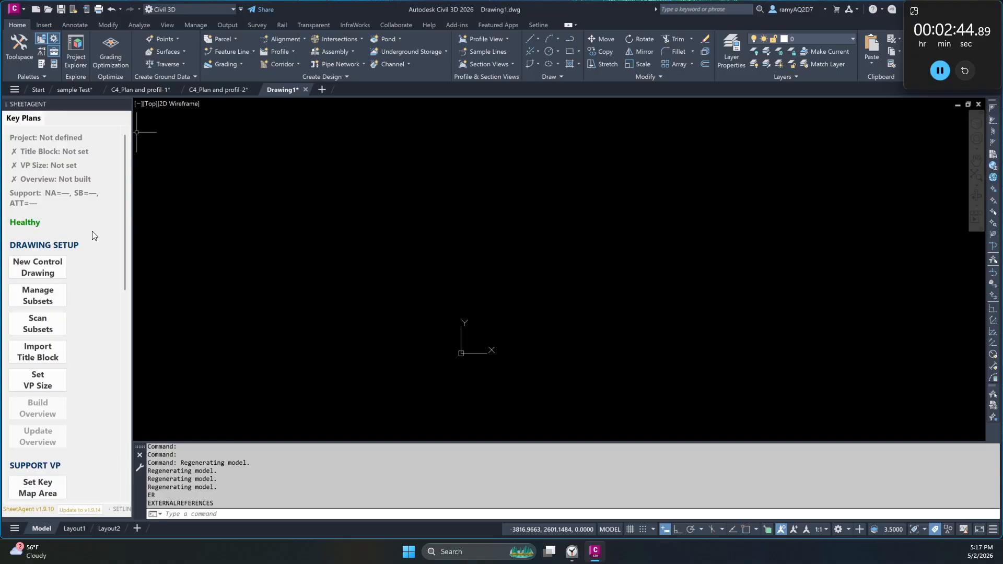
- Start a new control drawing with C4_Plan and profil-1 as its initial subset drawing
click(36, 266)
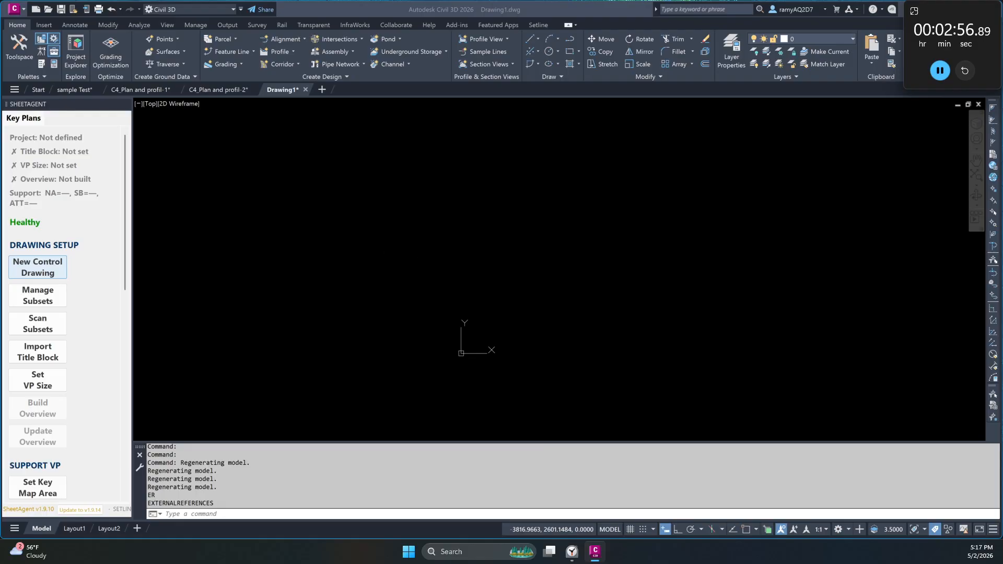
drag(579, 267, 615, 171)
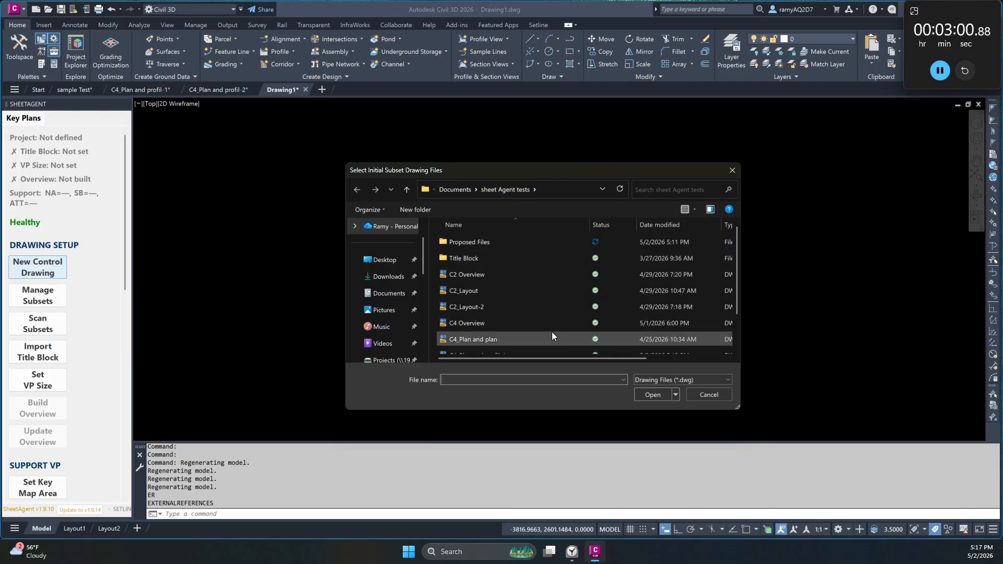
scroll(551, 321, down, 1)
click(510, 314)
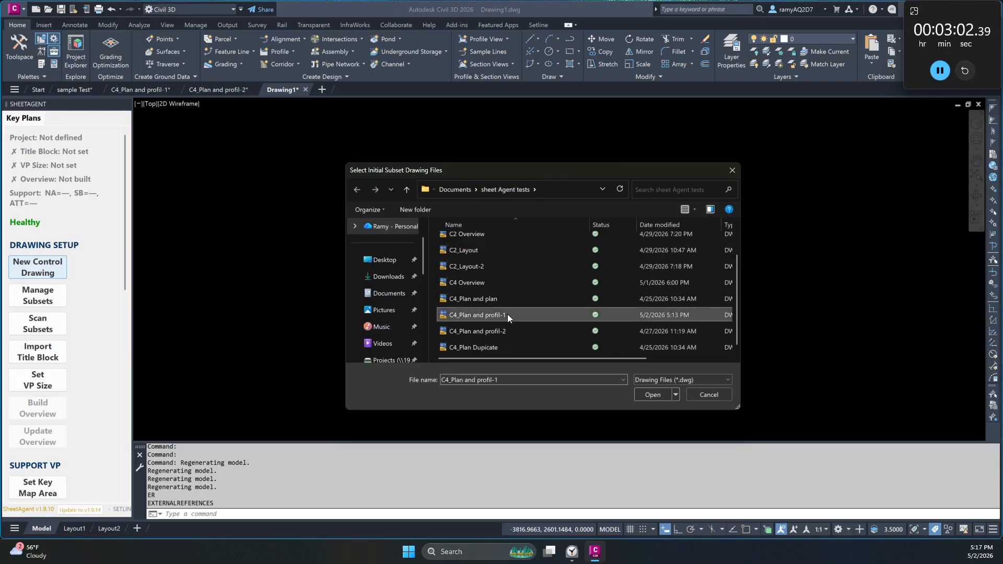
click(654, 395)
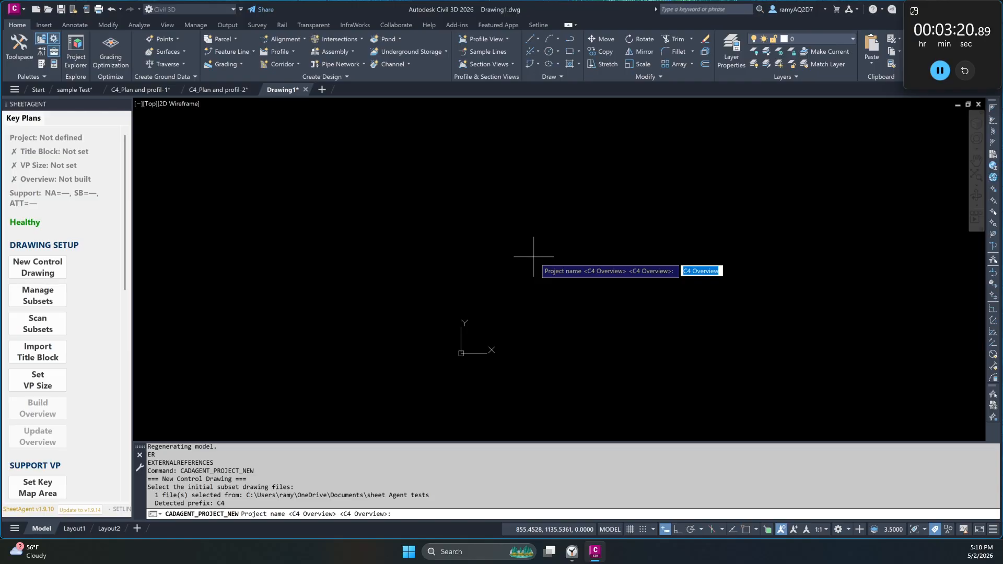
- Name the new control drawing project "C4 Ley"
key(ctrl+Left)
key(BackSpace)
key(BackSpace)
key(BackSpace)
key(BackSpace)
key(BackSpace)
key(BackSpace)
key(BackSpace)
key(BackSpace)
key(BackSpace)
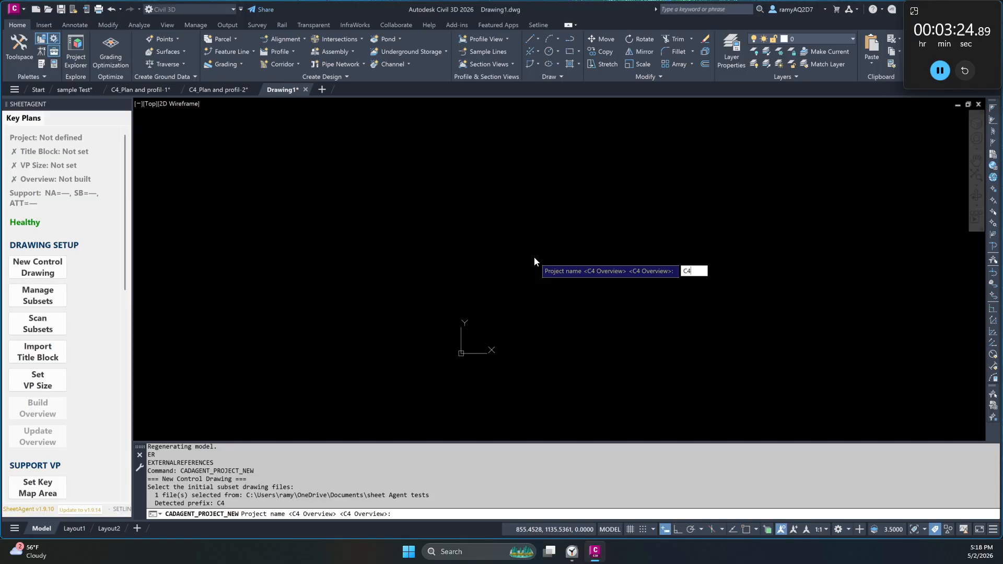
text(Ley)
key(Return)
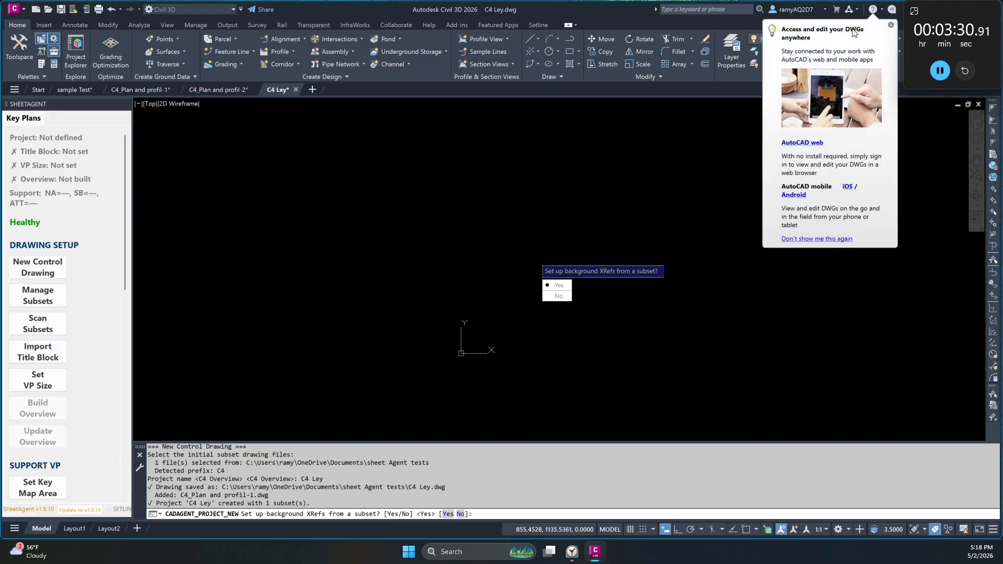
- Attach the C-RD-Text background XRef from the subset and reuse the subset's title block
click(891, 25)
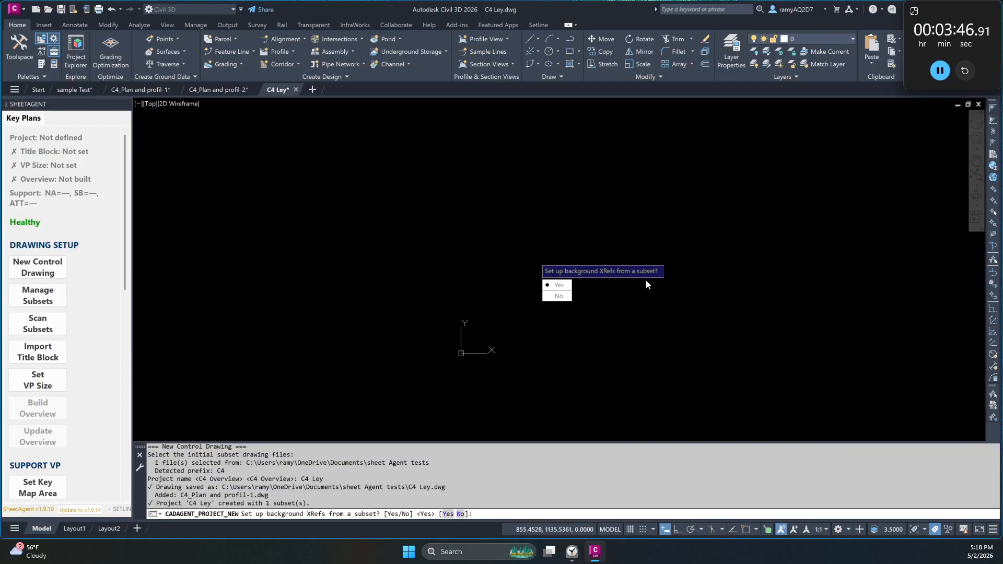
click(559, 285)
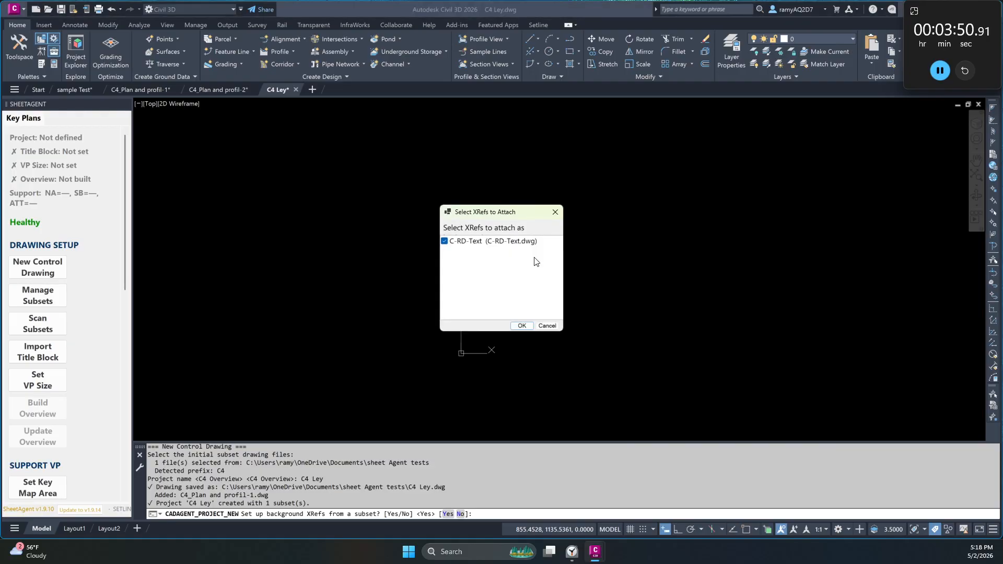
click(521, 326)
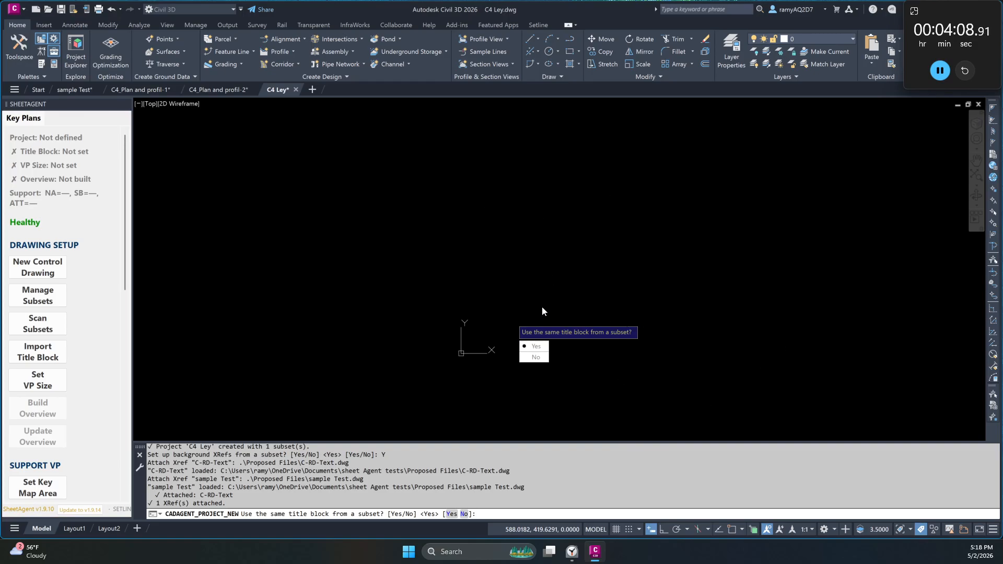
click(536, 348)
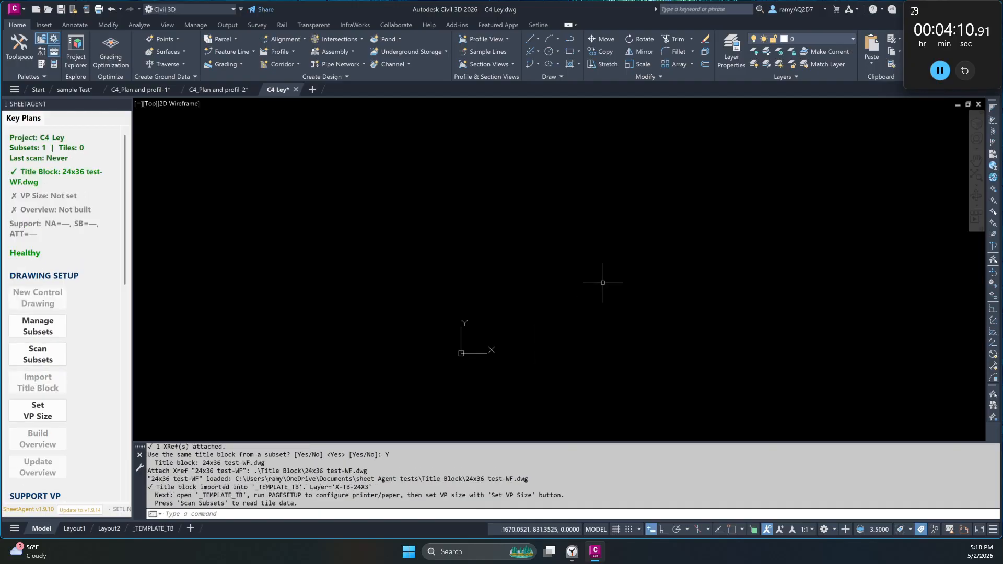
- Zoom to the drawing extents to view the attached background reference
text(z)
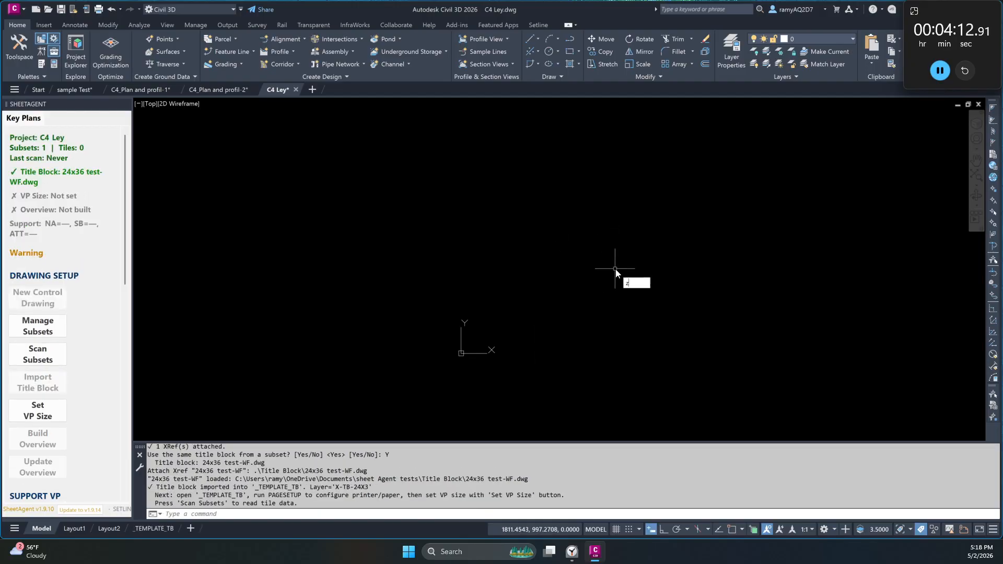
text(e)
key(Return)
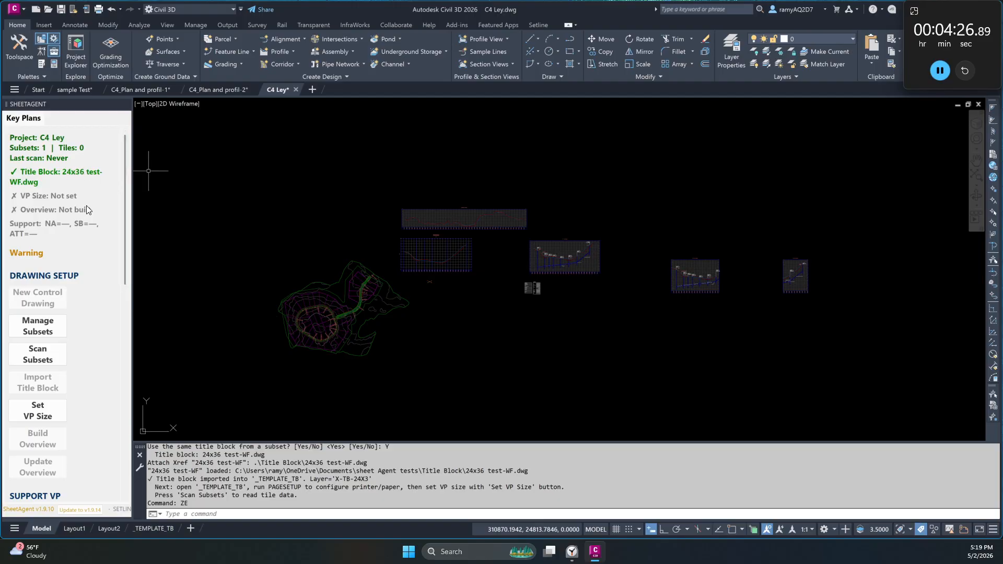
drag(303, 497, 179, 497)
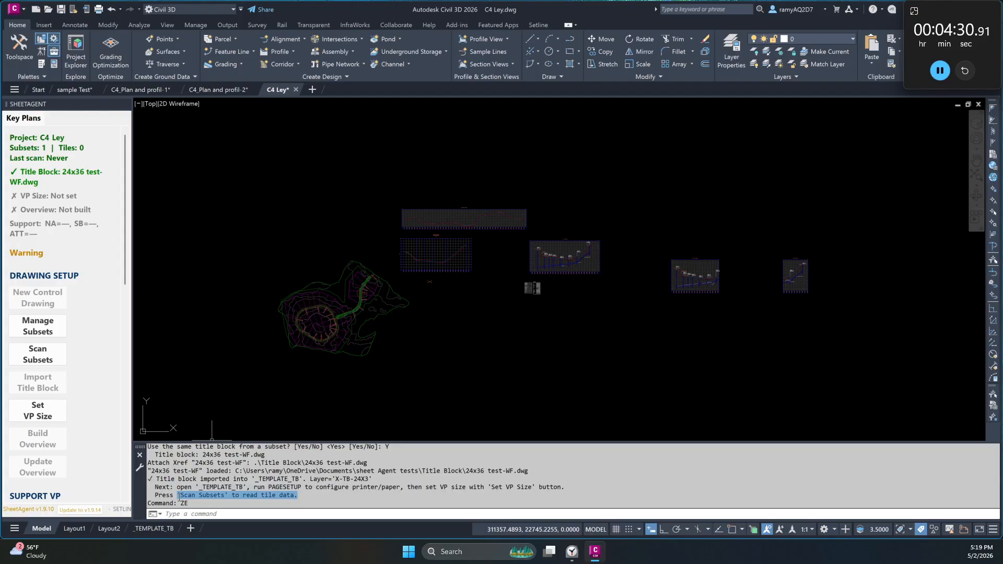
click(455, 365)
key(Escape)
key(Escape)
click(253, 240)
click(498, 414)
click(324, 188)
click(831, 373)
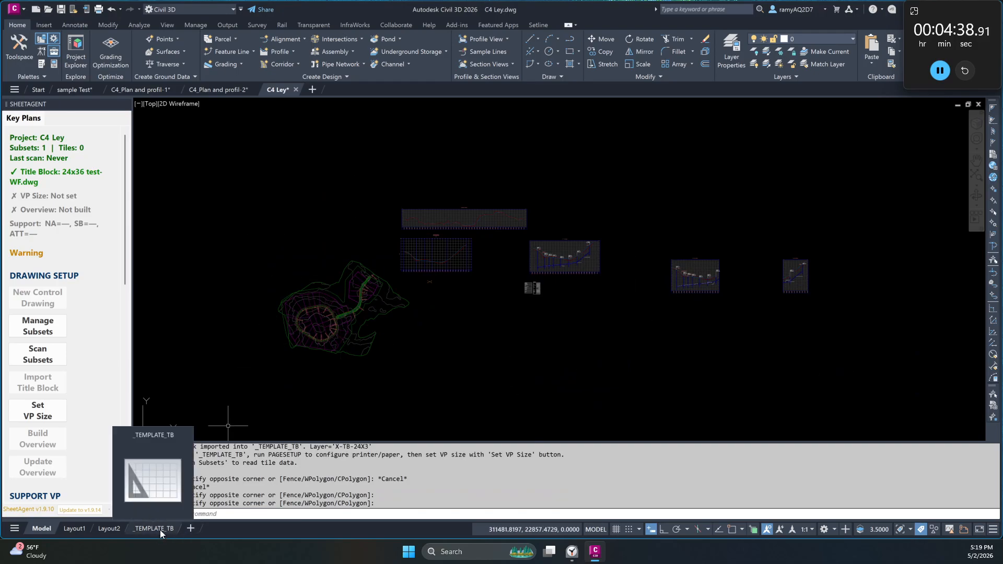
- Scan the subset drawings to place their ghost tiles, and inspect the tiles along the road
click(45, 362)
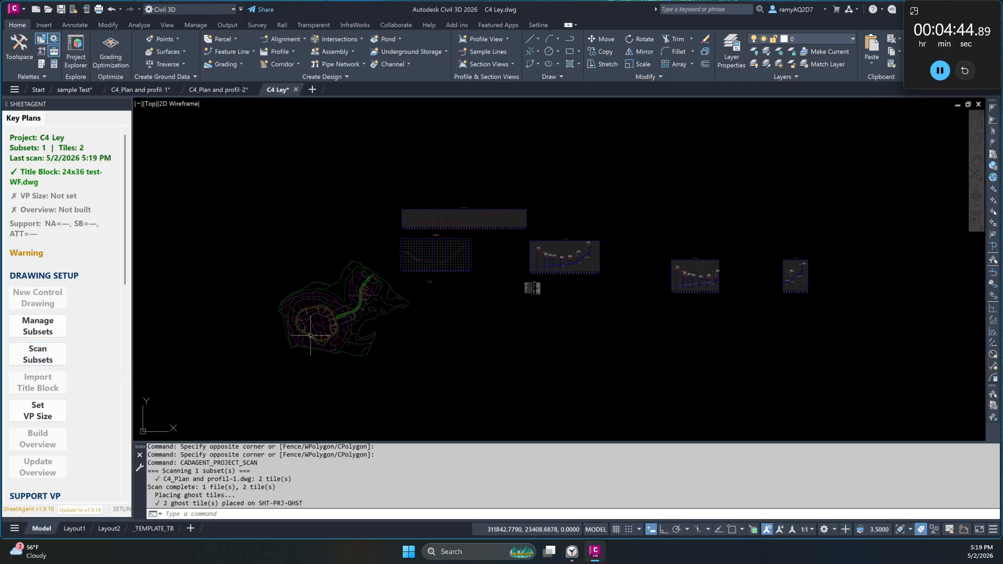
scroll(335, 316, up, 5)
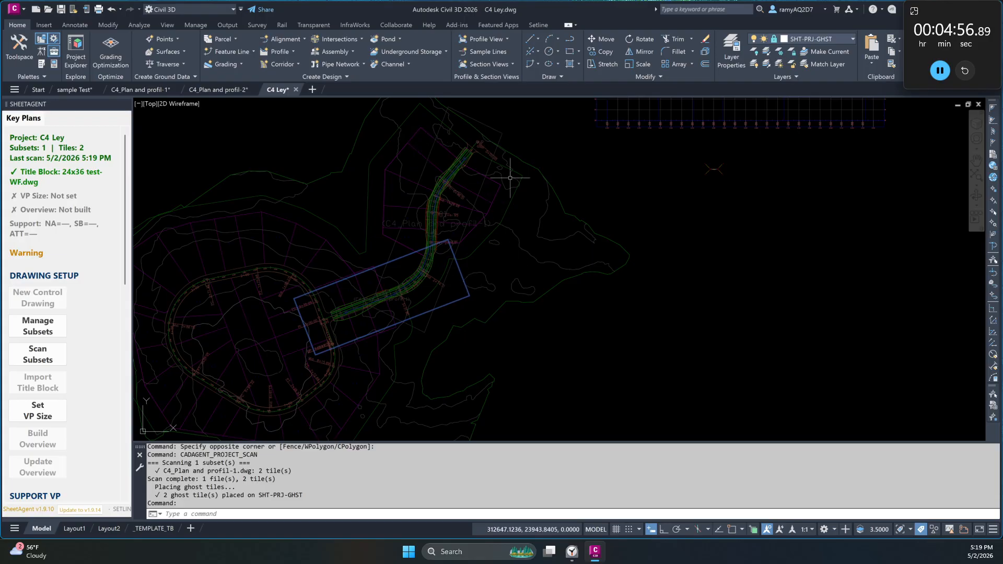
key(Escape)
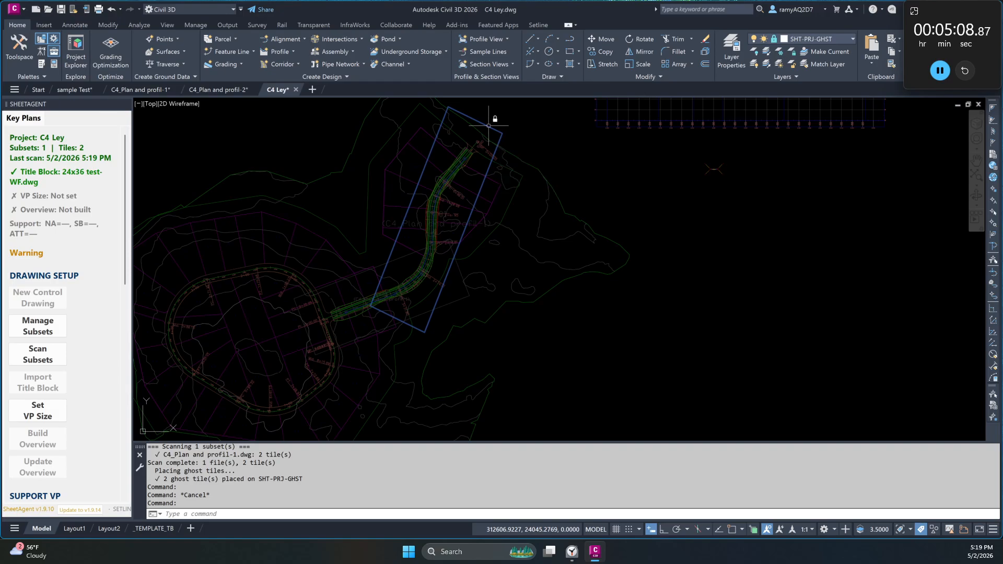
key(Escape)
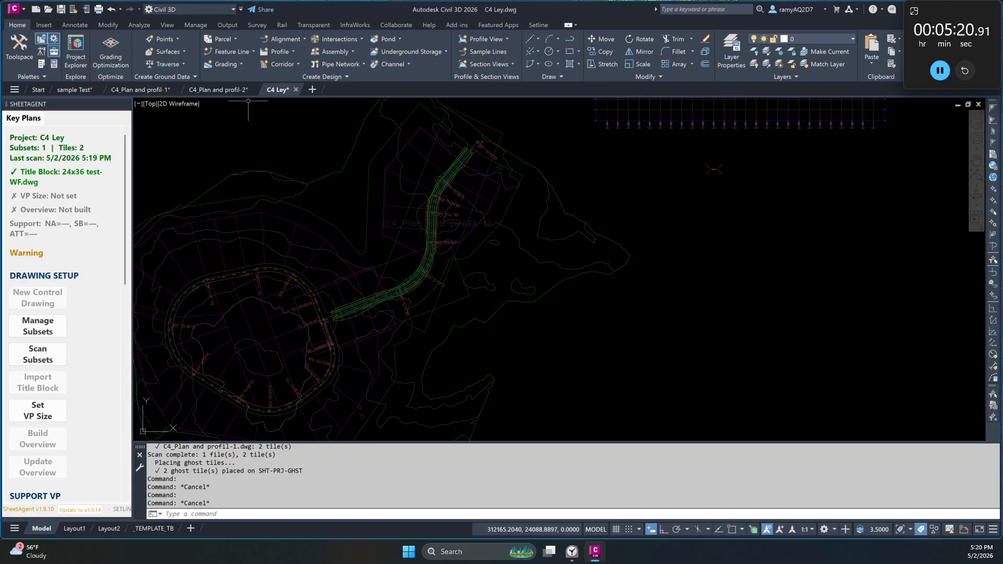
- Open the list of subset drawings linked to the C4 Ley project
click(35, 331)
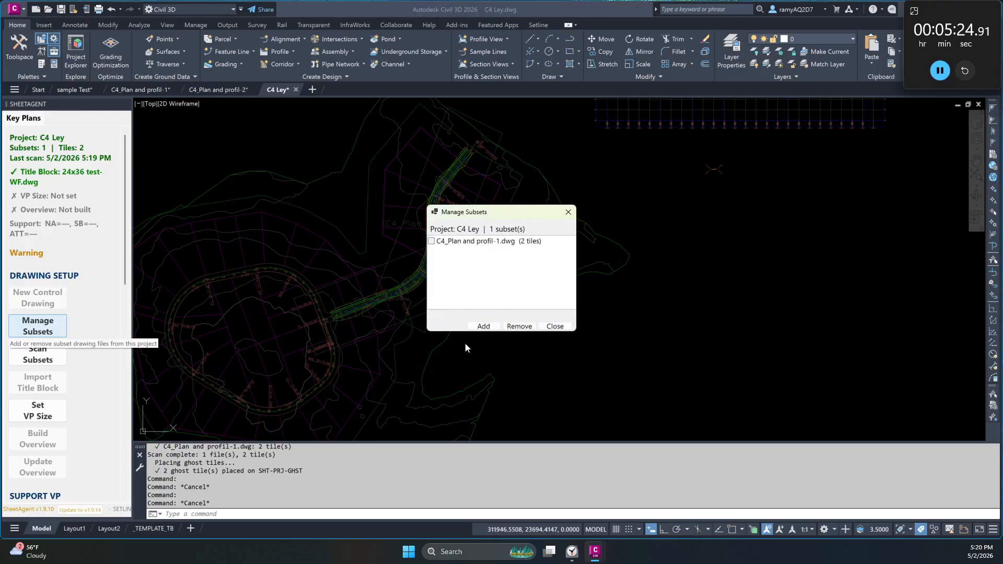
click(481, 328)
click(579, 364)
click(740, 453)
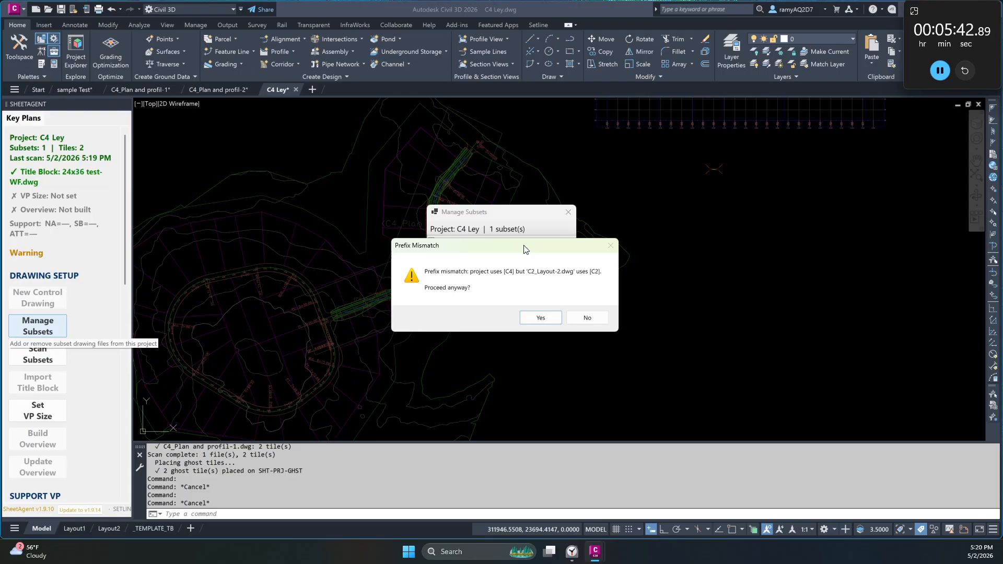
click(598, 319)
click(560, 313)
- Add C4_Plan and profil-2.dwg to the project as a second subset and close the subset list
click(481, 326)
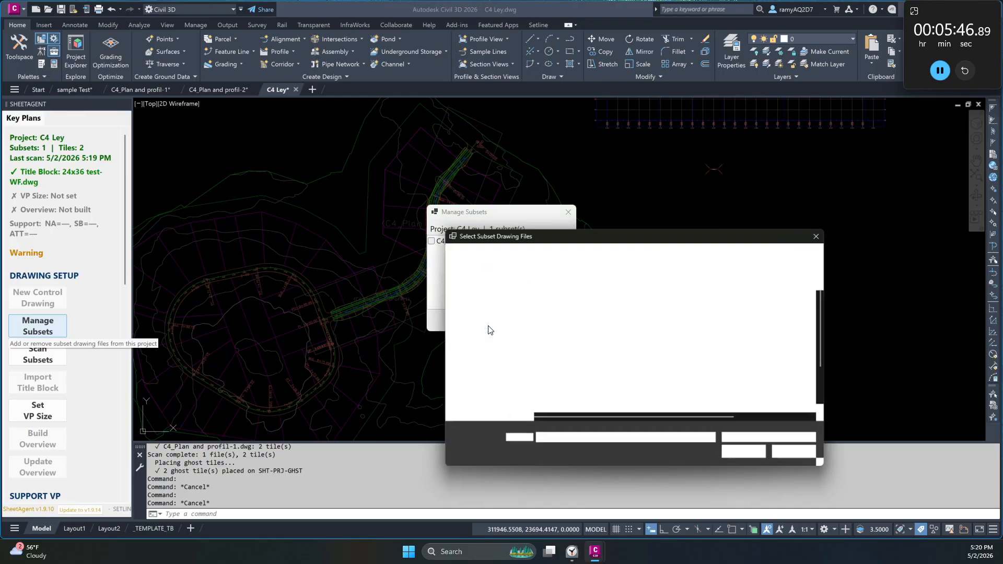
scroll(618, 315, down, 2)
click(587, 402)
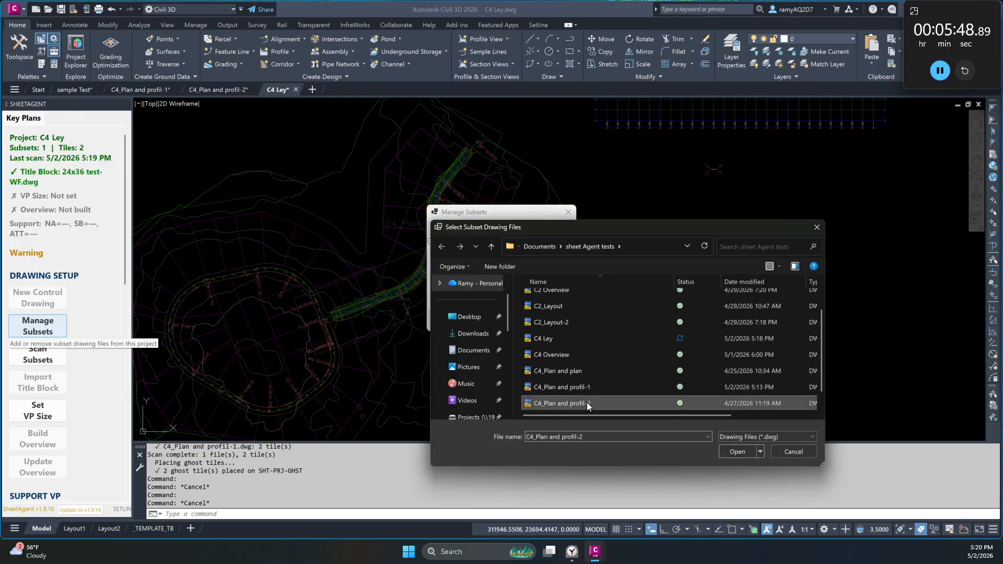
click(737, 451)
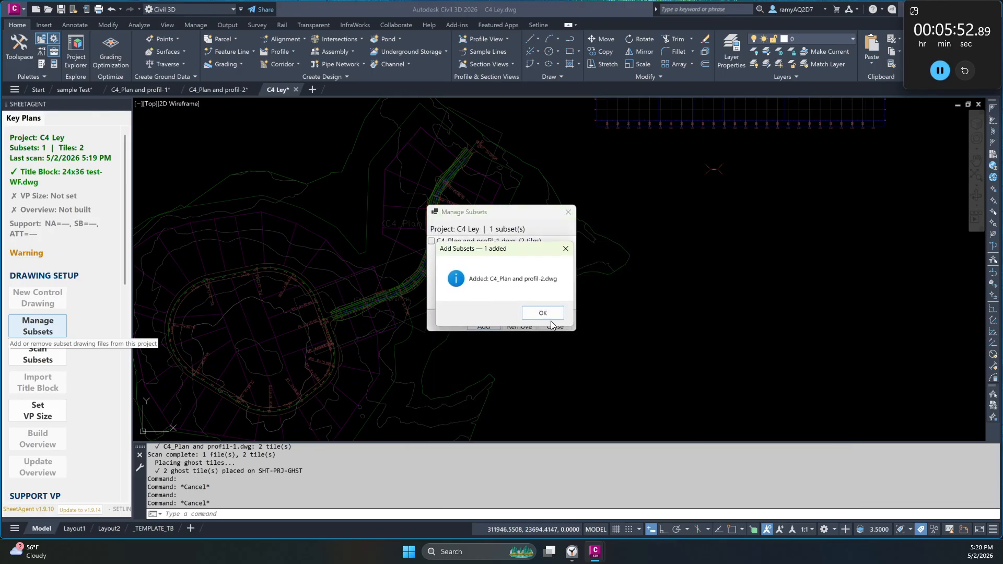
click(550, 309)
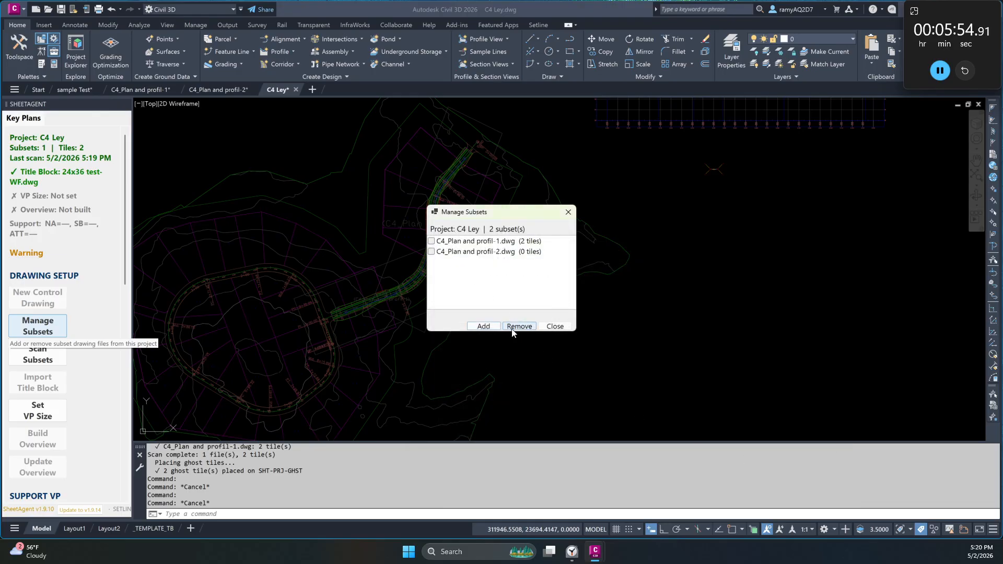
click(555, 326)
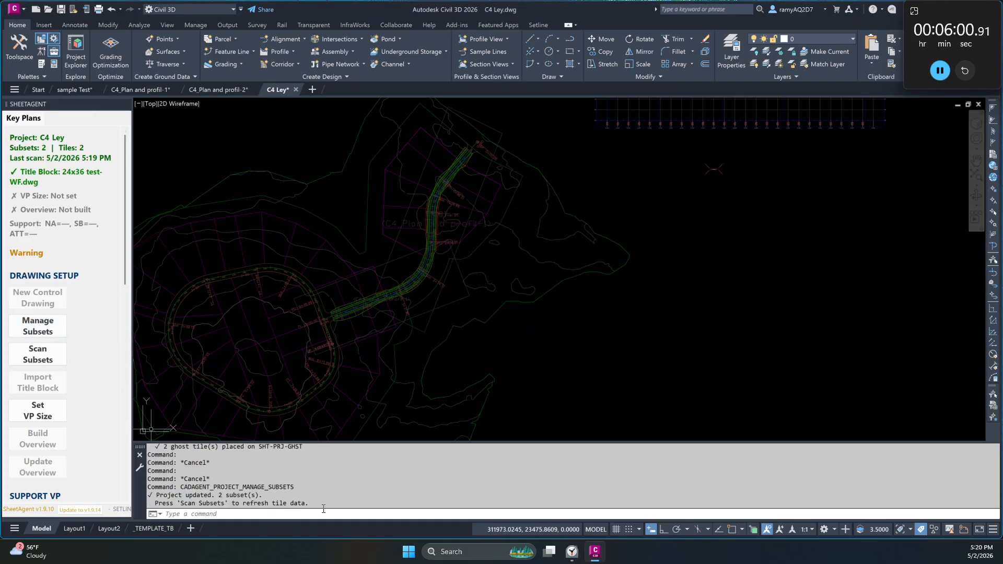
- Rescan both subset drawings to place their ghost tiles, and inspect the tiles around the loop road
drag(310, 503, 148, 504)
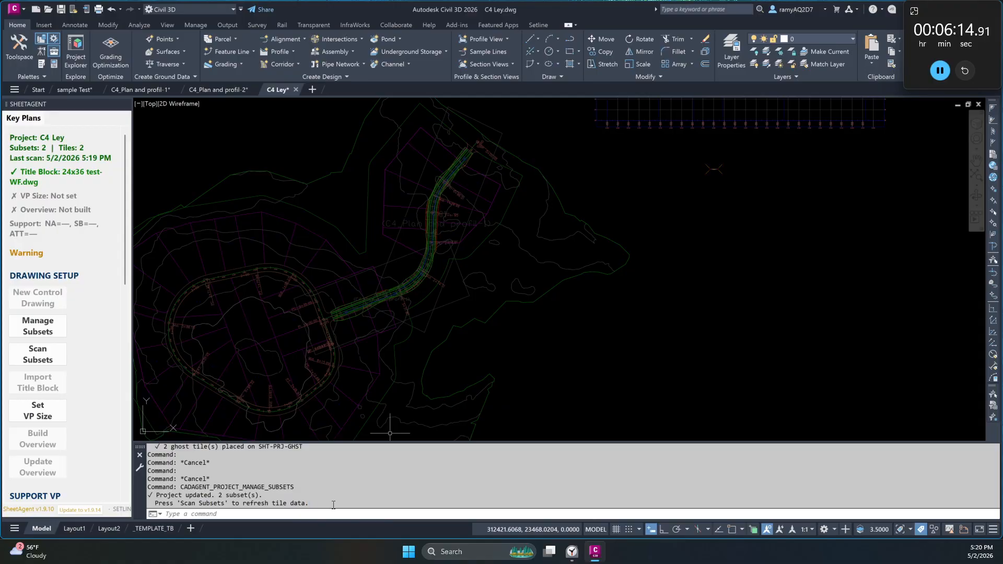
click(49, 349)
middle_drag(266, 330, 388, 297)
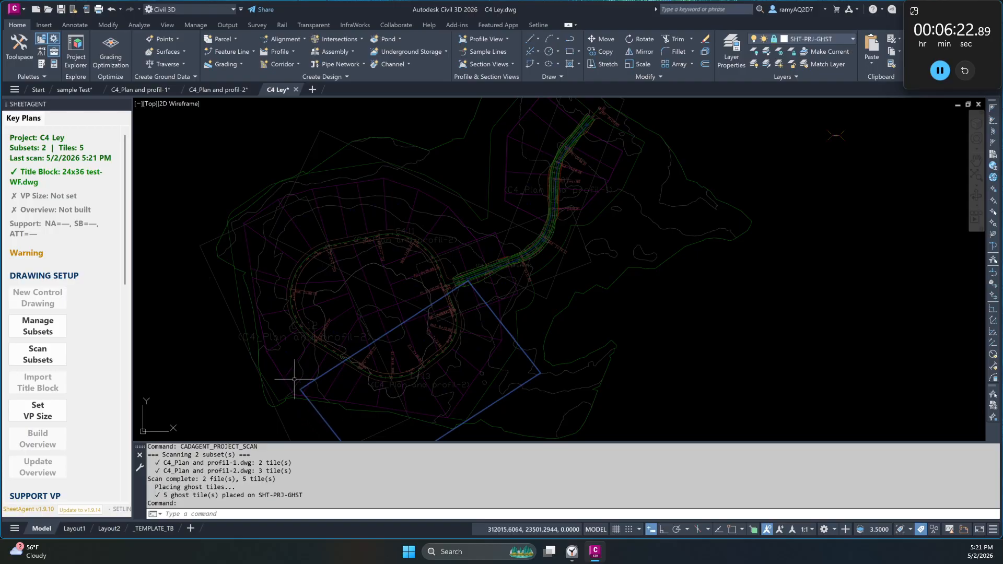
key(Escape)
scroll(261, 316, up, 5)
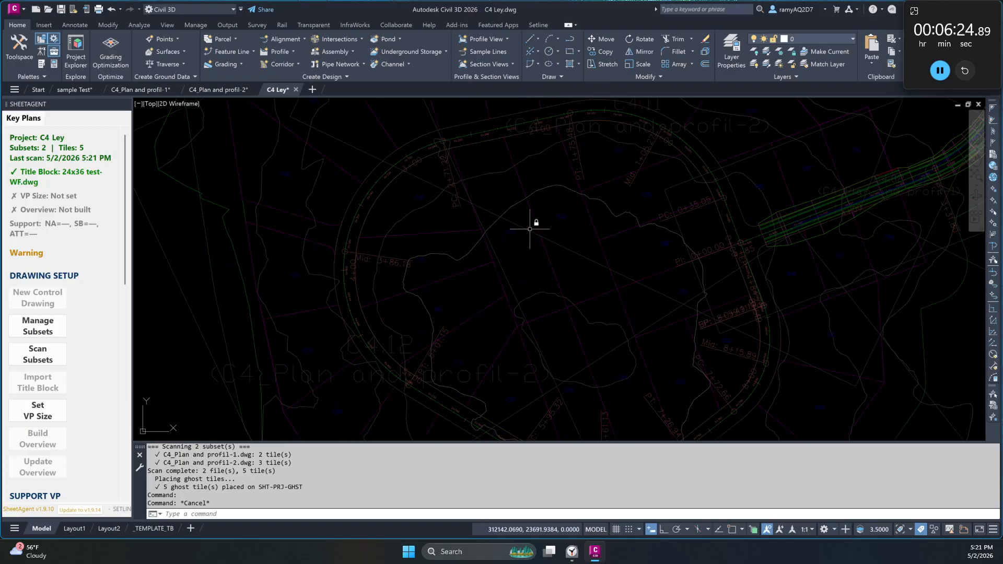
scroll(515, 222, down, 6)
key(Escape)
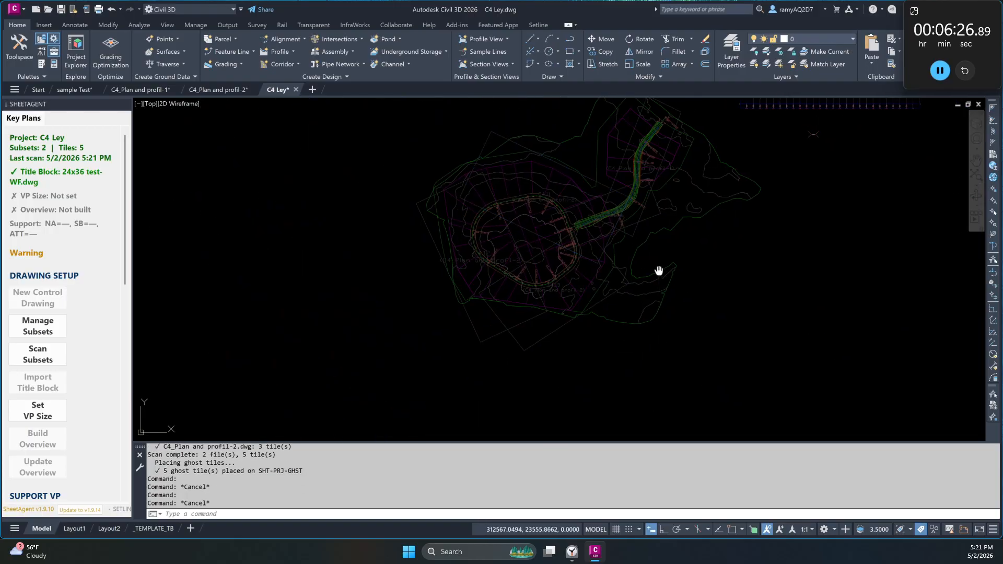
middle_drag(658, 269, 607, 297)
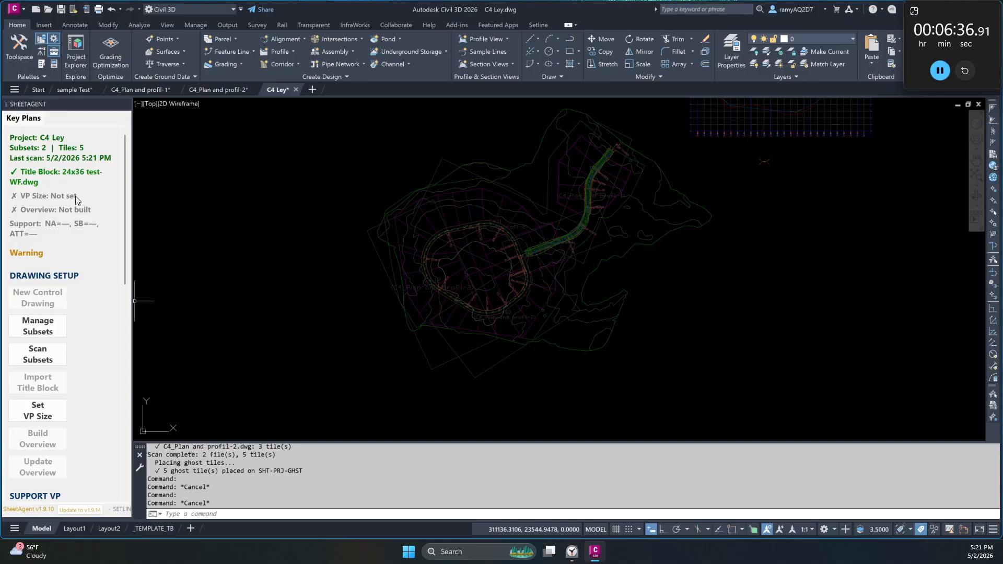
- Set up the _TEMPLATE_TB layout's page as ARCH D, 24 x 36 inches
click(166, 529)
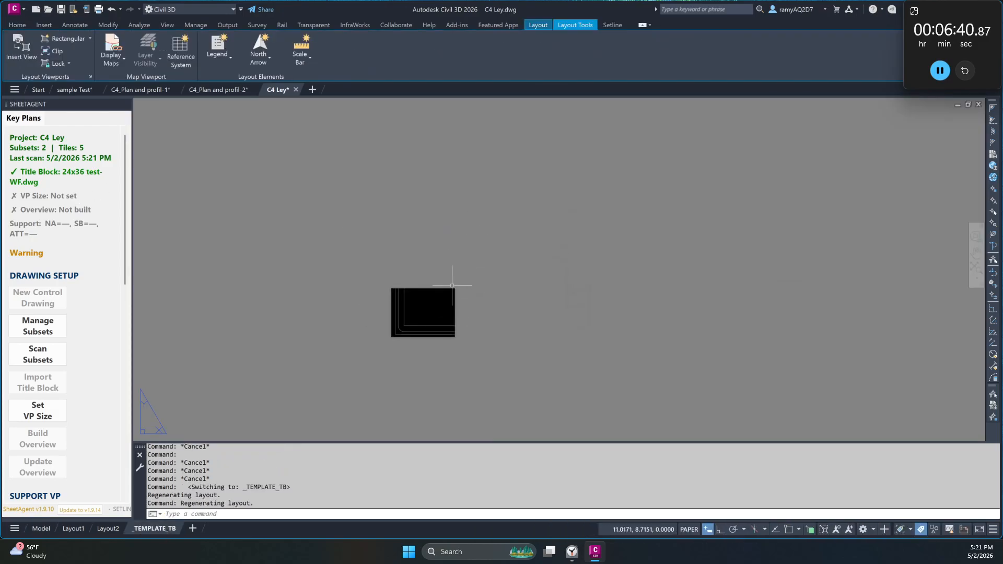
text(PAGESETUP)
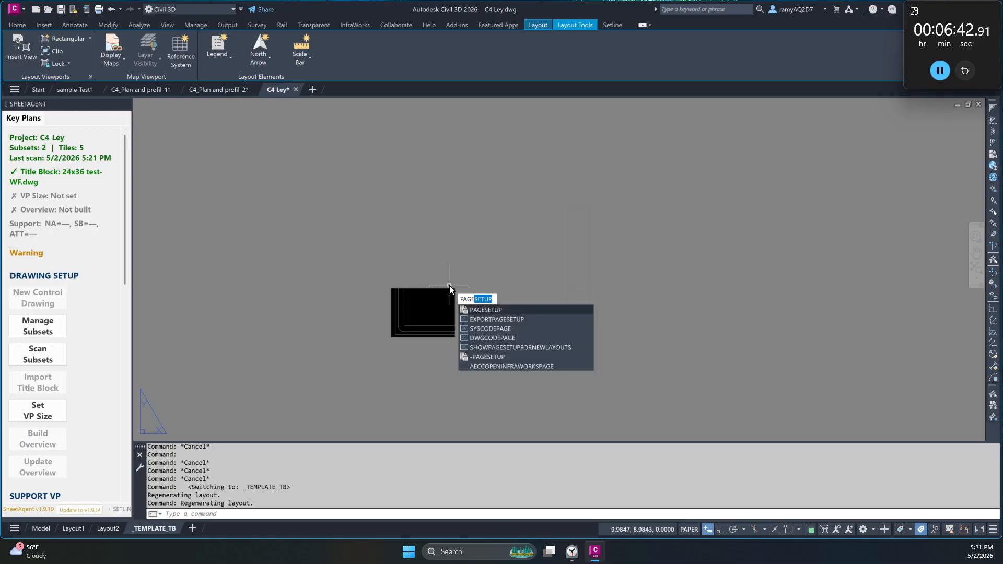
key(Return)
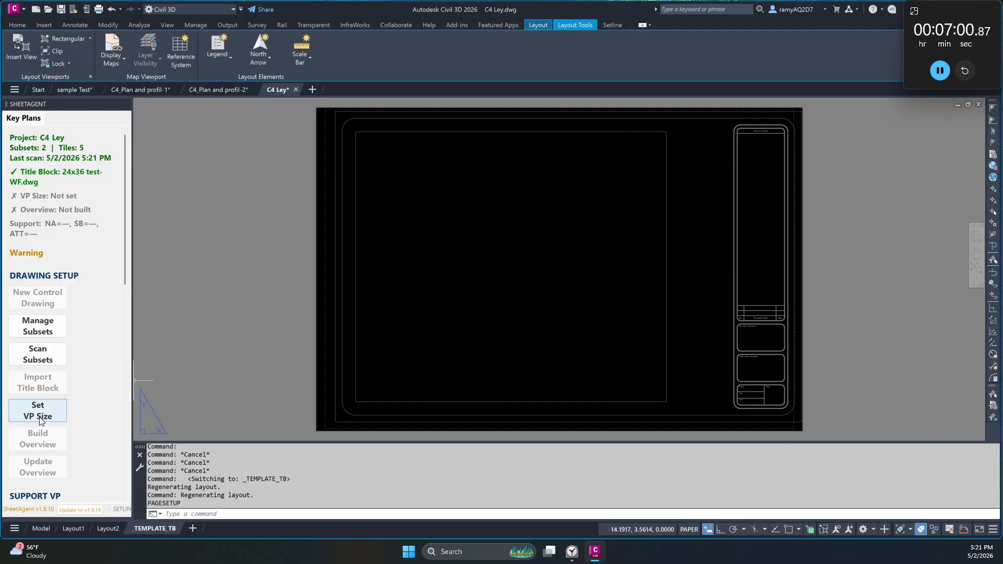
- Set the viewport size by drawing an area of about 25.49 x 20.00 from the upper-left endpoint of the inner frame
click(40, 422)
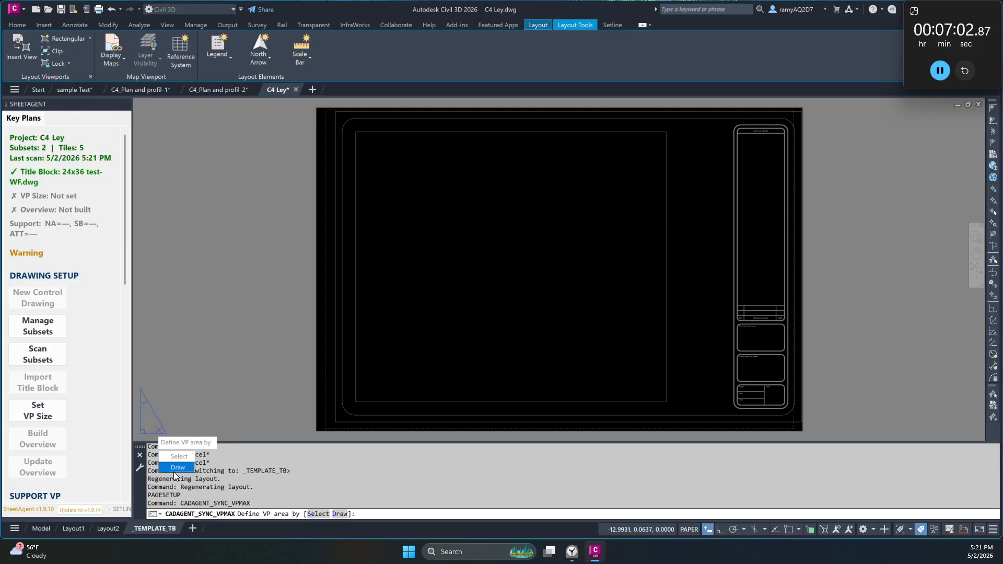
click(176, 468)
text(e)
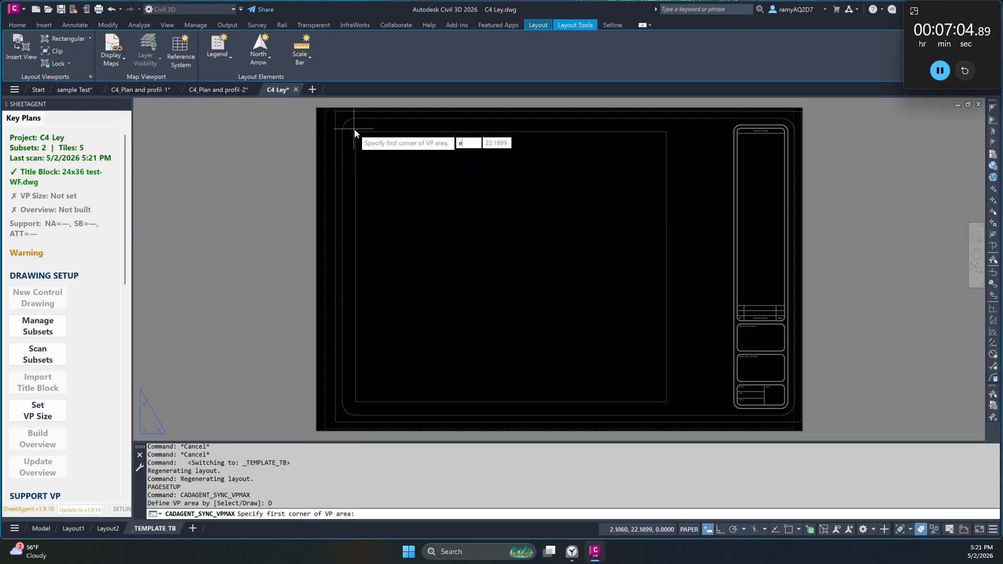
text(nd)
key(Return)
click(355, 132)
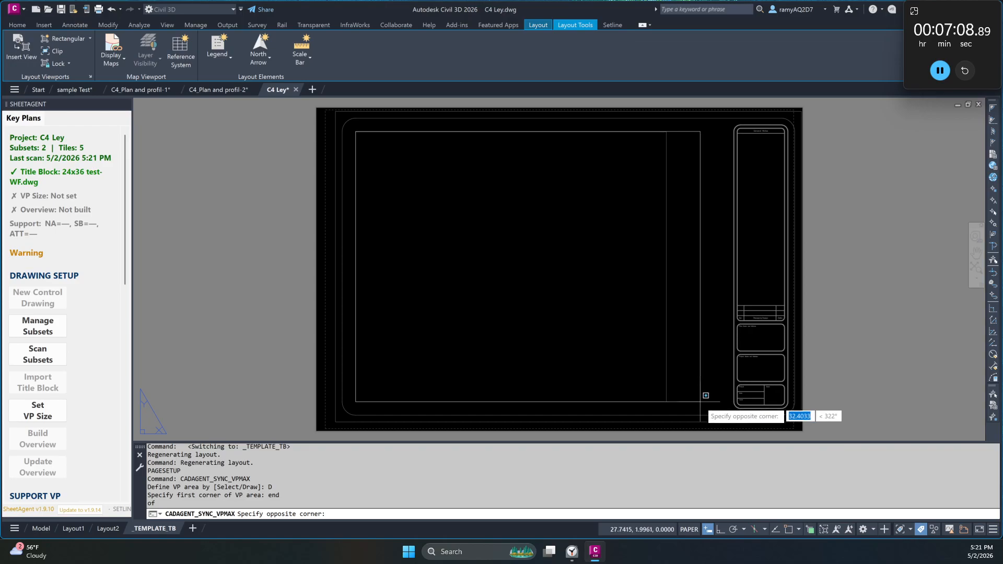
click(700, 402)
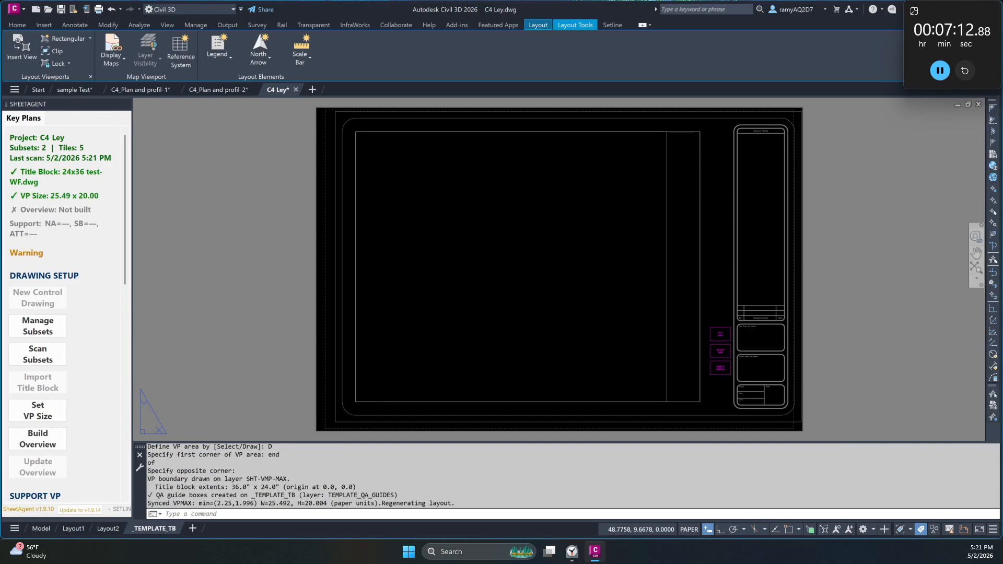
- Insert the graphic scale block at scale factor 8 and move it below the North Arrow guide box, beside the title block
scroll(718, 394, up, 8)
click(673, 389)
text(8)
key(Return)
text(m)
key(Return)
click(680, 358)
key(Return)
click(693, 389)
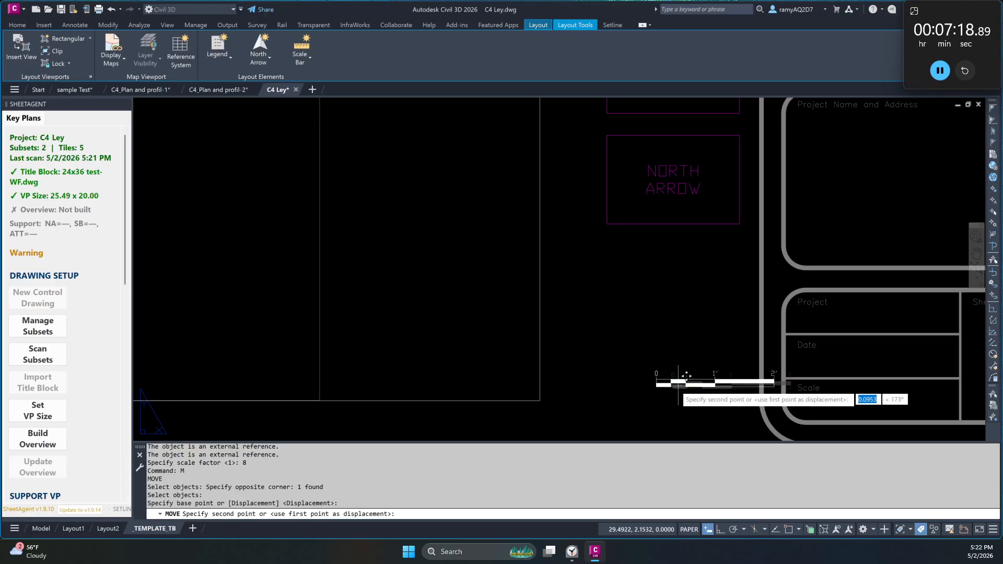
click(653, 391)
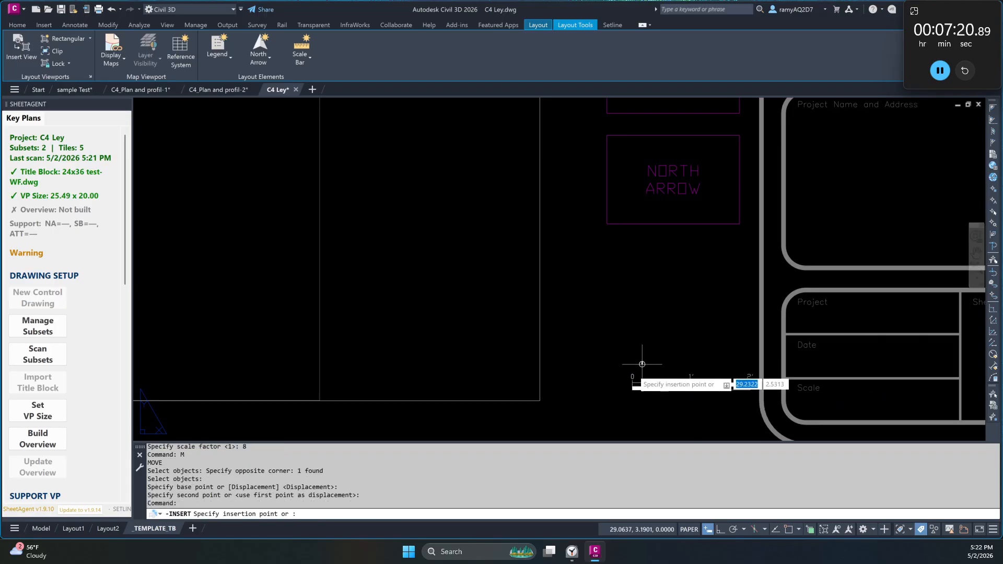
- Insert the north arrow block between the viewport boundary and the scale bar at a uniform scale factor of 8
click(569, 385)
text(8)
key(Return)
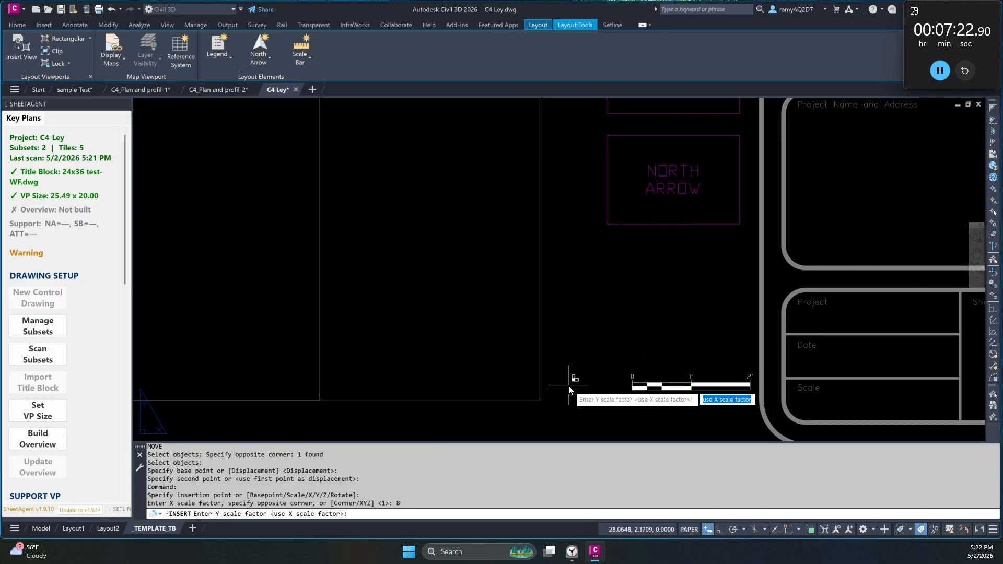
key(Return)
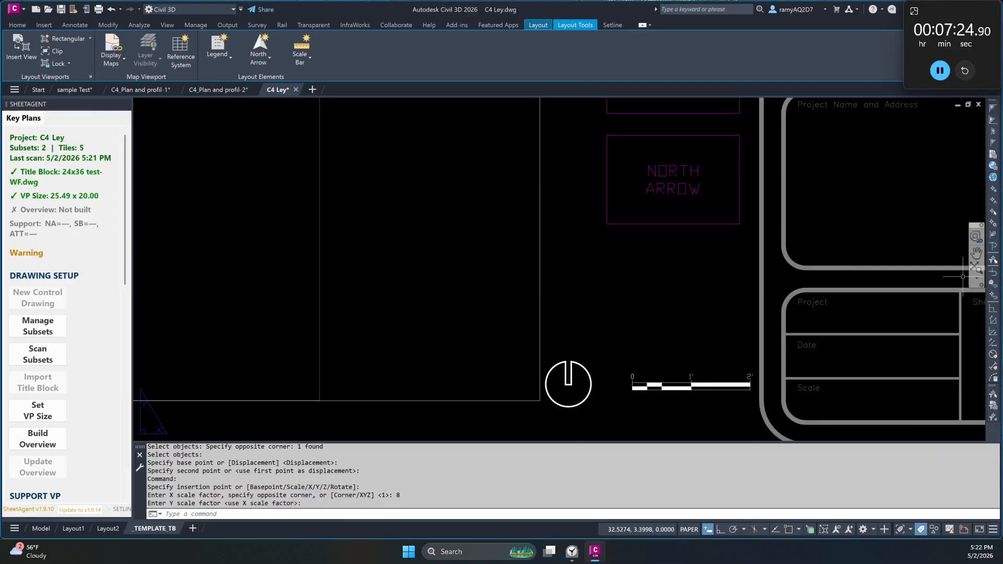
- Insert the ARJ_TB_Fields 22x34 attribute block at 0,0 with default scale and attribute values
text(0,0)
key(Return)
key(Return)
key(Return)
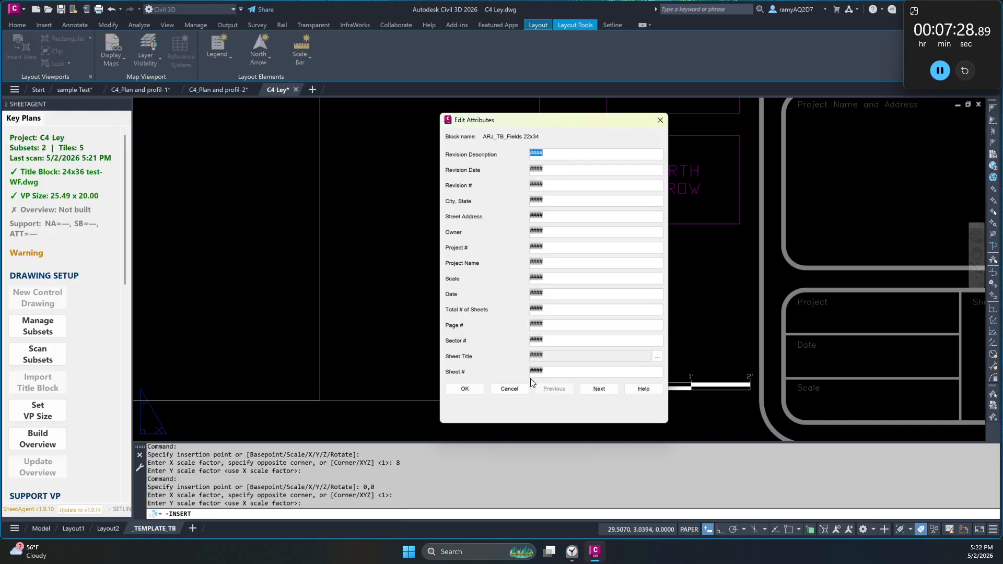
click(465, 388)
- Configure the ARJ_TB_Fields 22x34 block as the project's title block attribute source
scroll(736, 329, down, 3)
scroll(23, 387, down, 3)
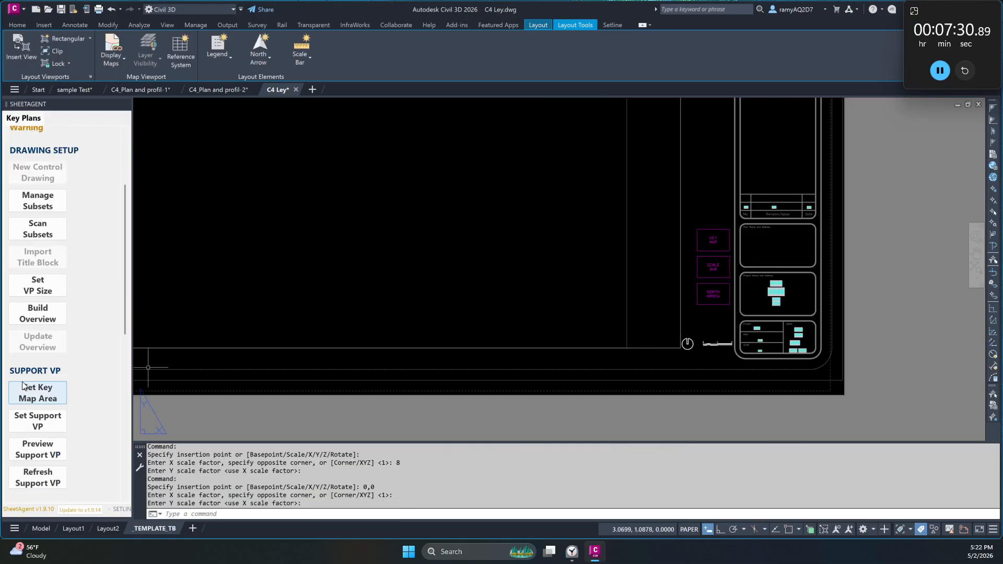
scroll(37, 360, down, 4)
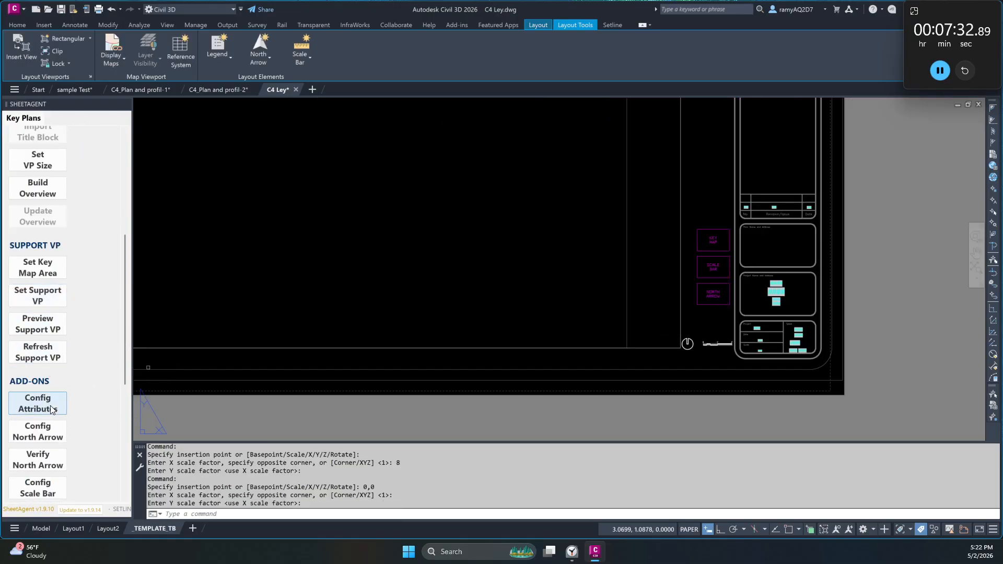
click(51, 409)
click(787, 341)
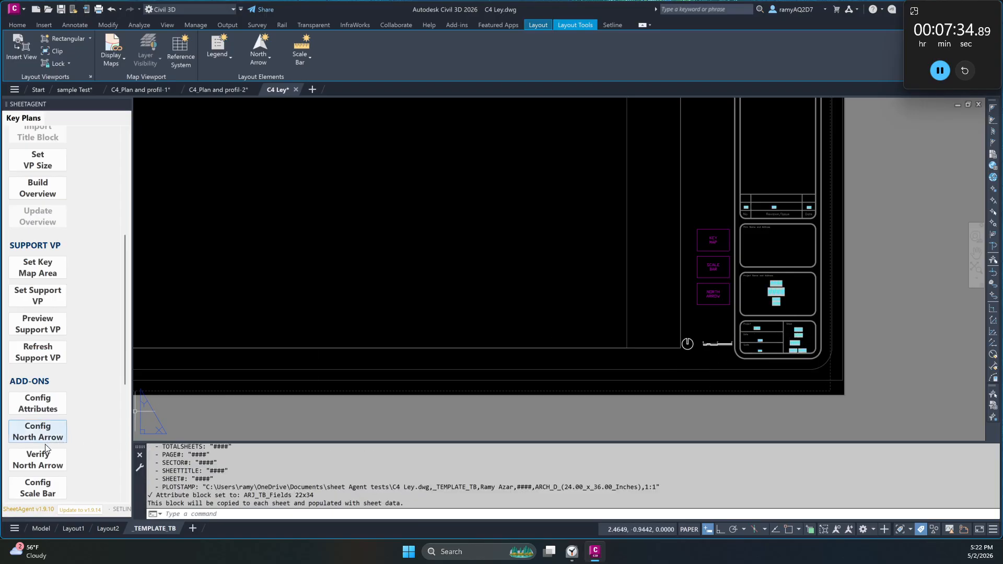
- Configure the inserted north arrow and graphic scale blocks as the project's north arrow and scale bar
click(66, 431)
click(687, 343)
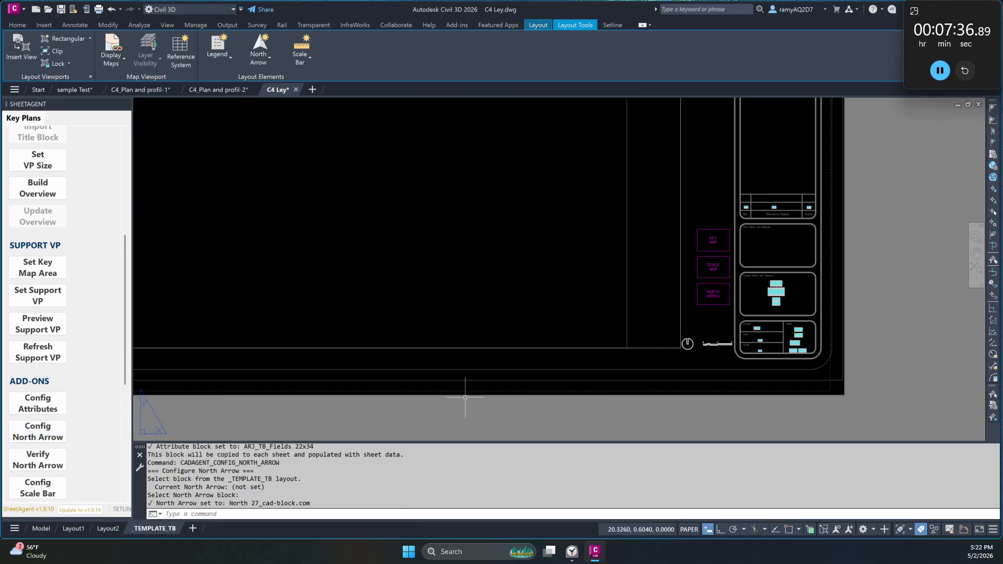
click(46, 485)
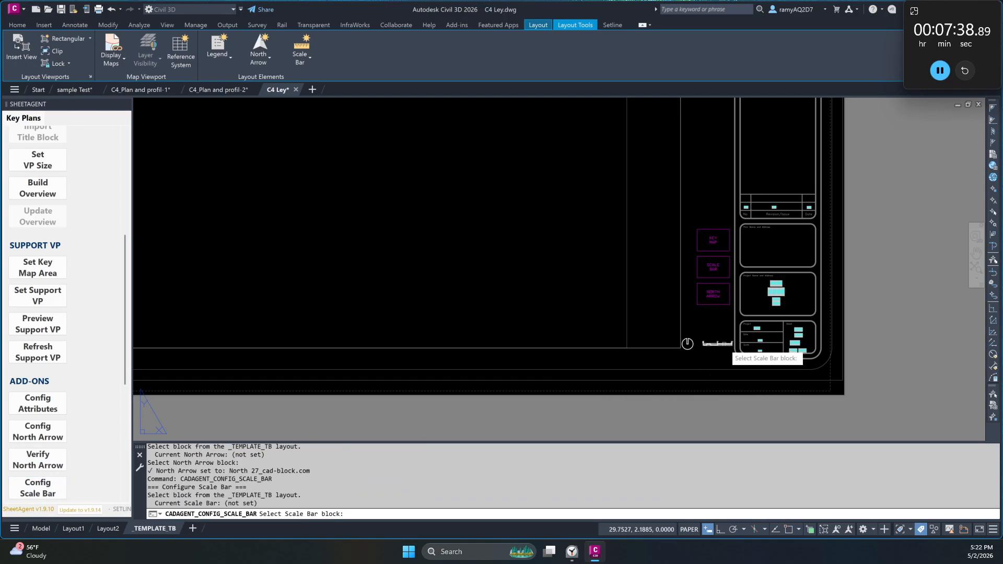
click(719, 345)
- Build the KEY PLAN overview sheet numbered C4.00 at scale 1:50 and save the drawing
scroll(57, 379, up, 5)
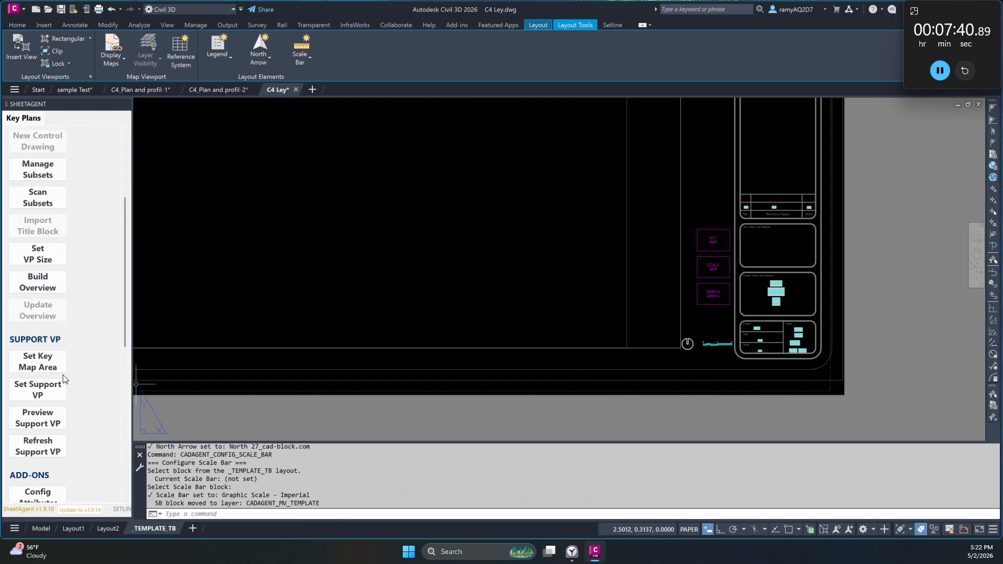
click(46, 349)
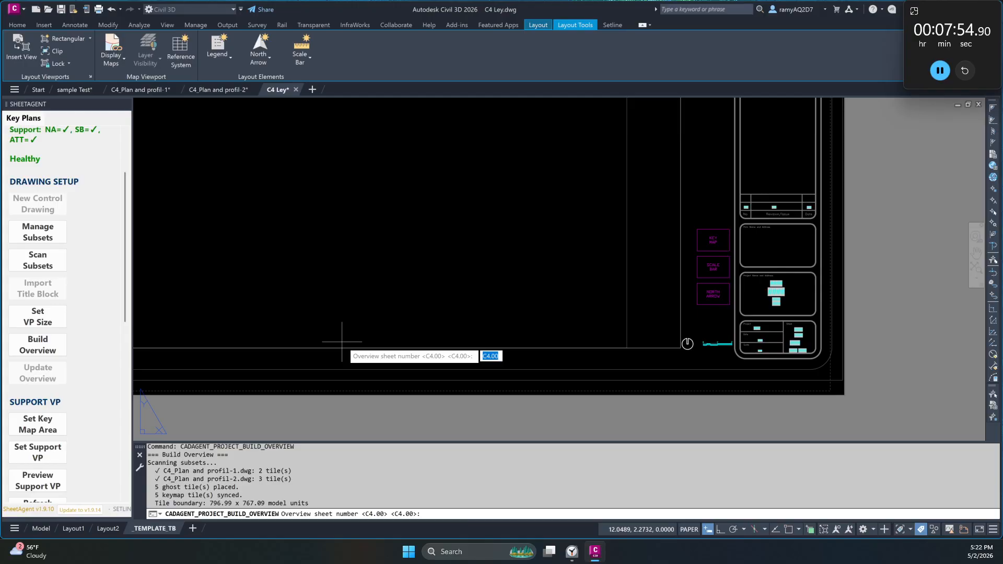
key(Return)
key(Return)
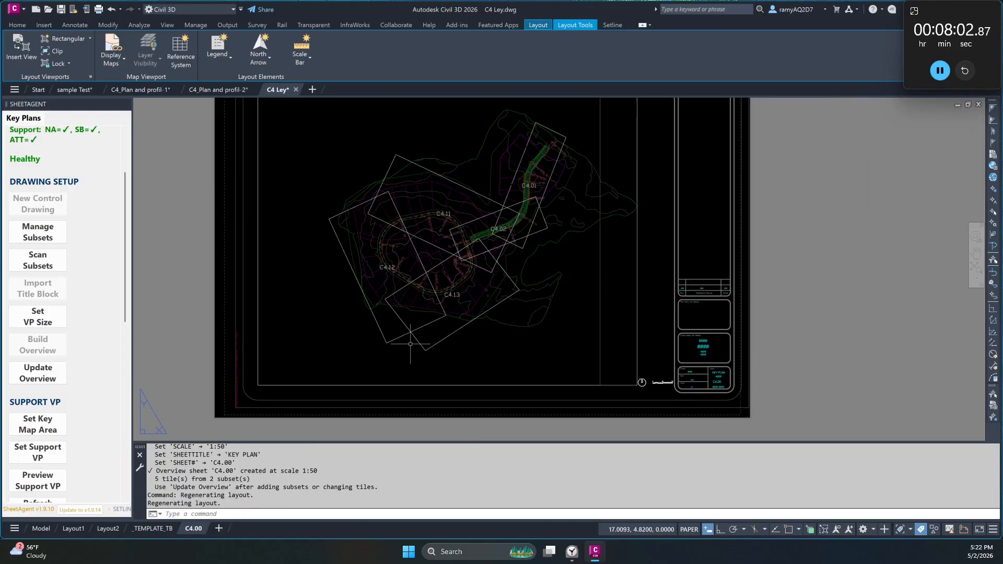
text(qsave)
key(Return)
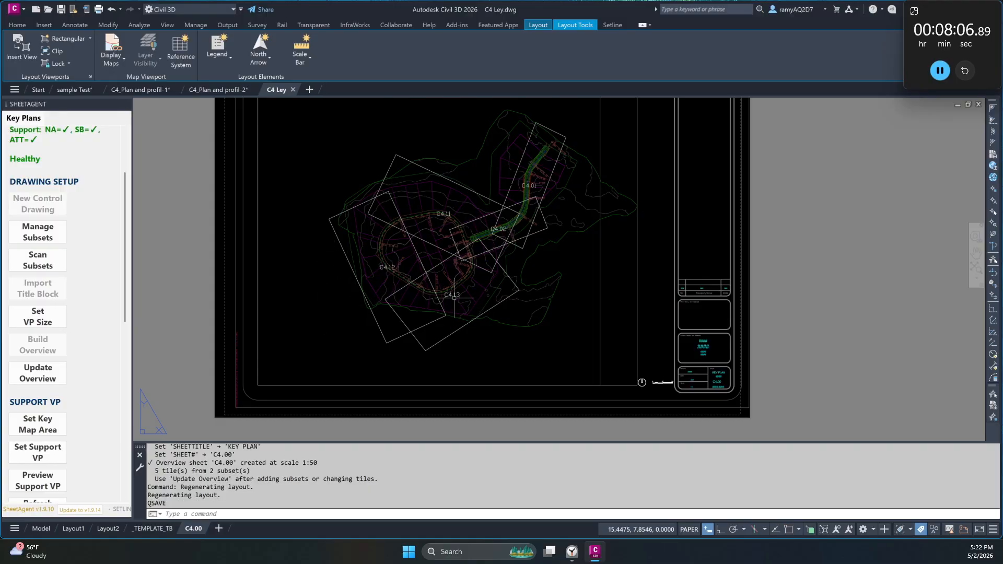
- Switch to the C4_Plan and profil-1 drawing and examine the existing key map on sheet C4.01
click(133, 88)
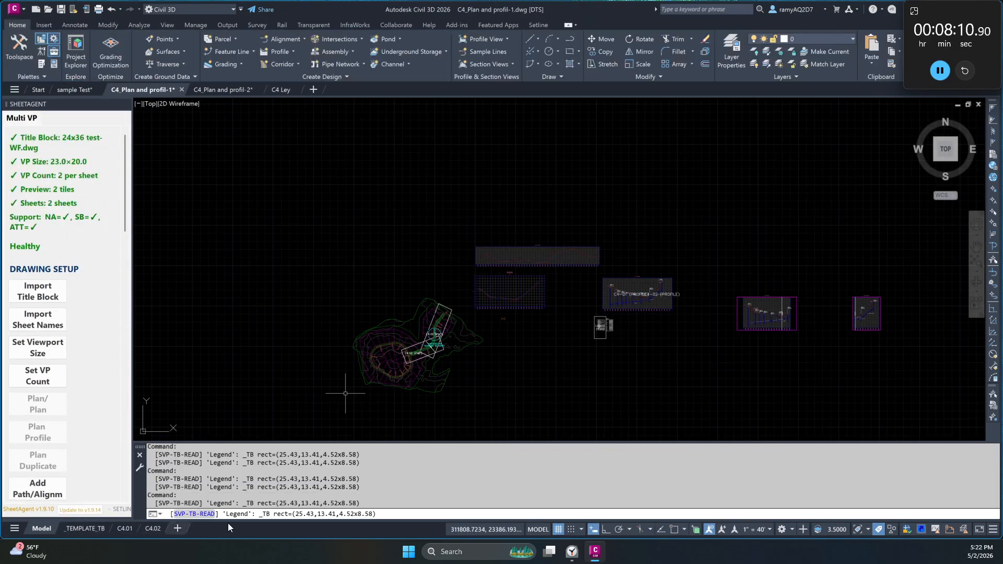
scroll(669, 282, up, 2)
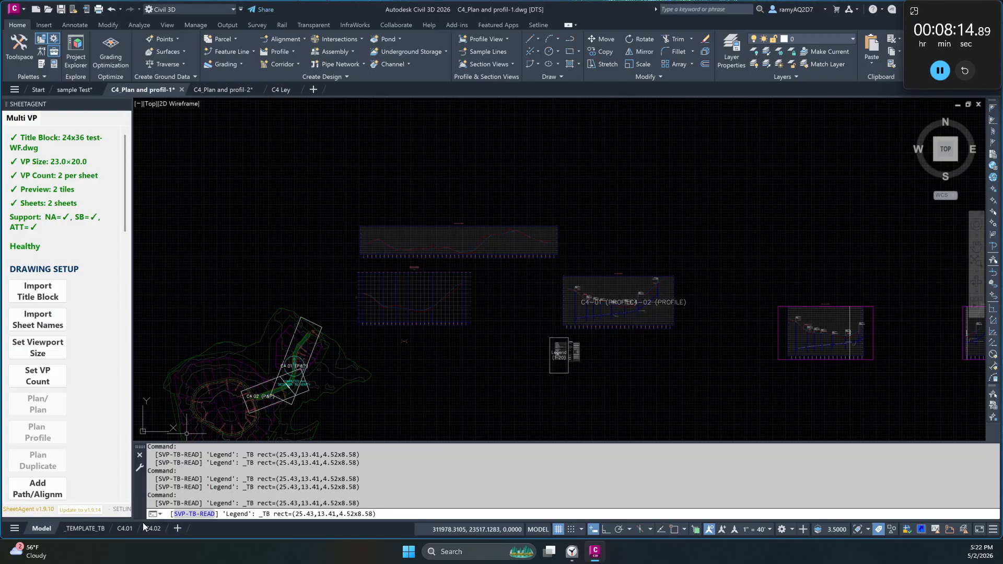
click(83, 529)
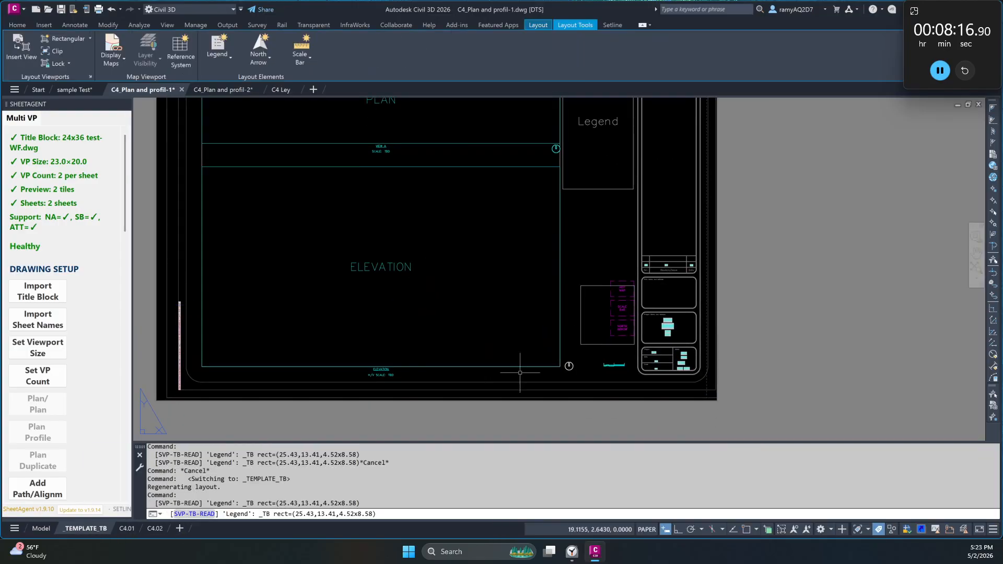
click(127, 528)
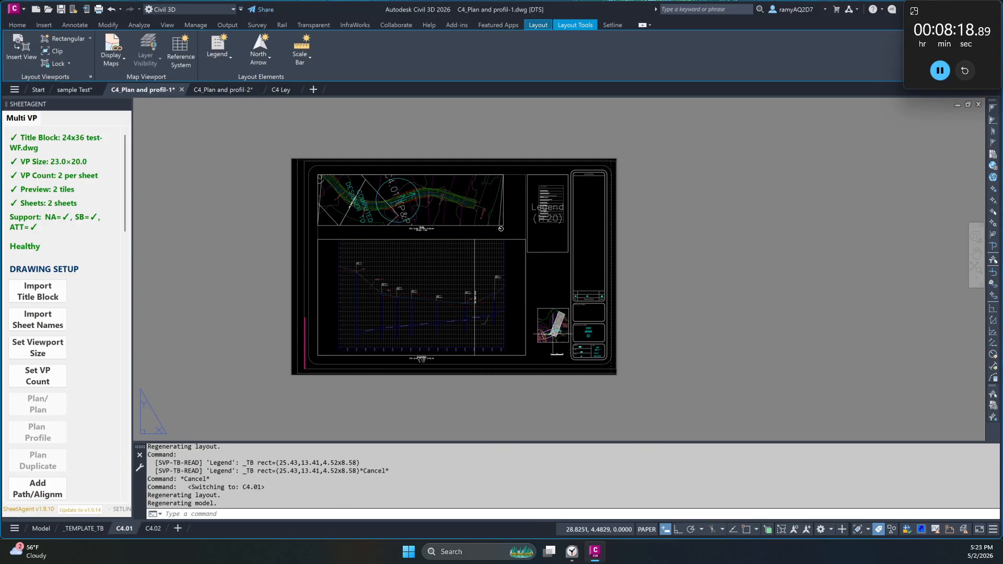
scroll(575, 346, up, 6)
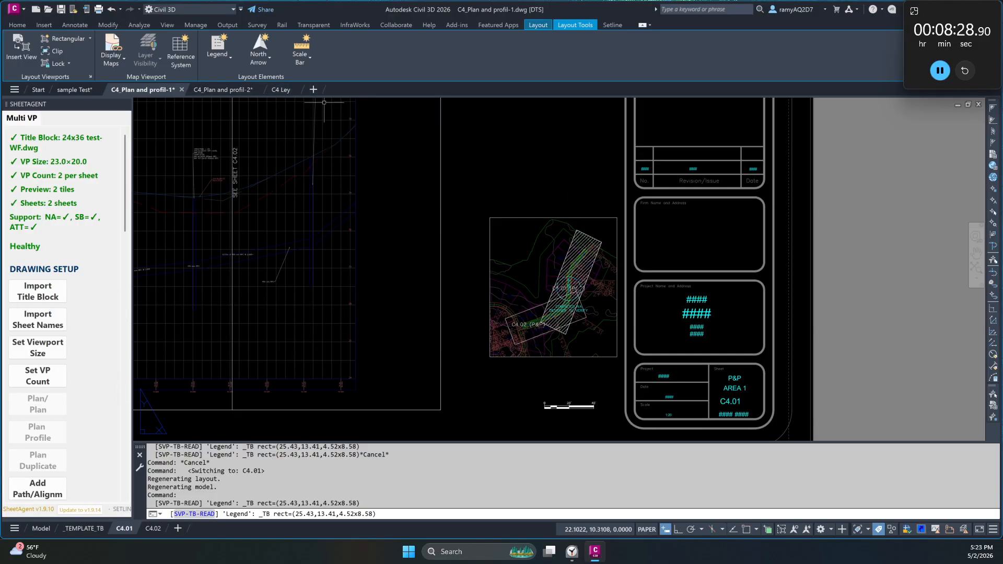
- Add a second key map area on the _TEMPLATE_TB layout, drawn as a rectangle directly above the existing key map area
scroll(60, 350, down, 4)
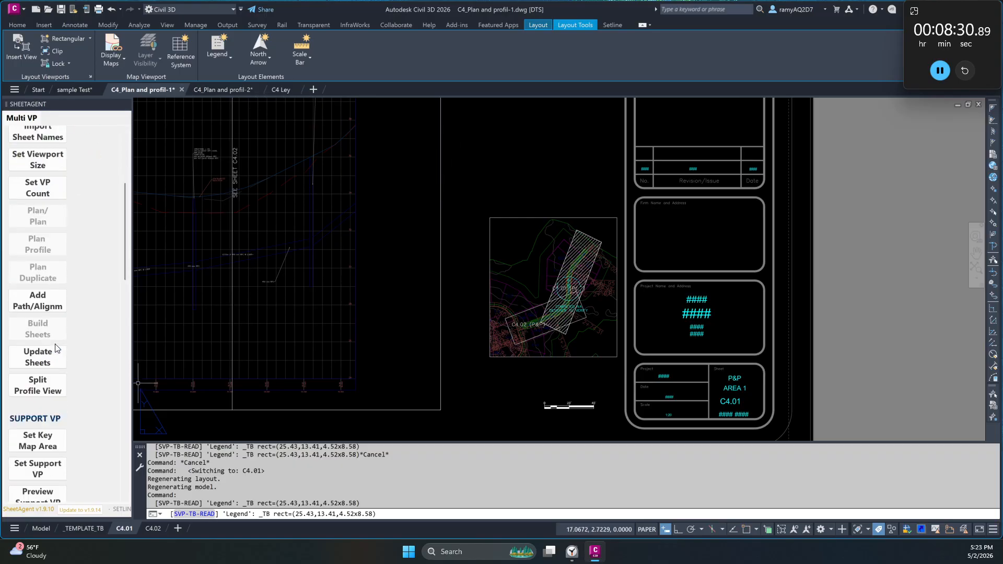
scroll(57, 349, down, 1)
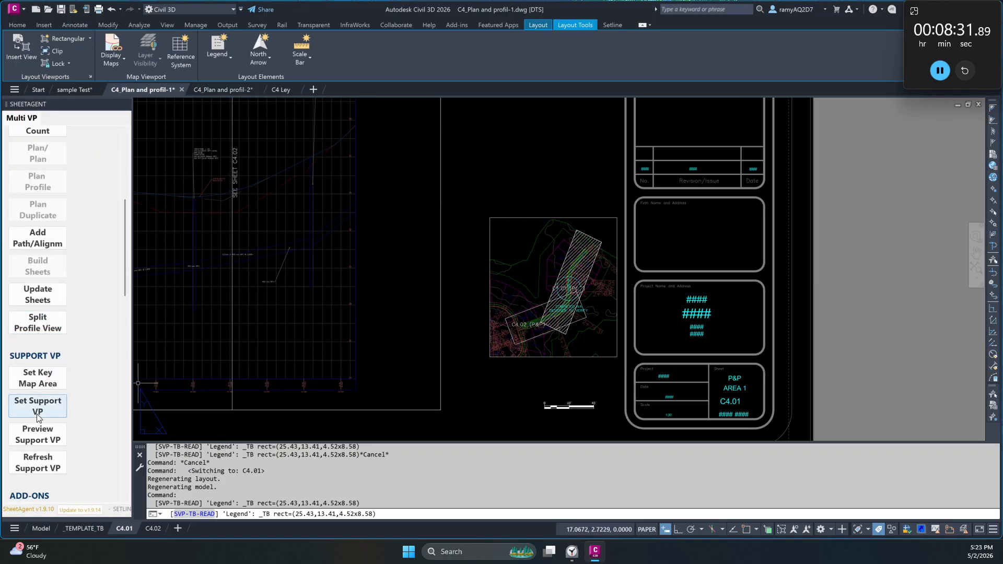
click(48, 385)
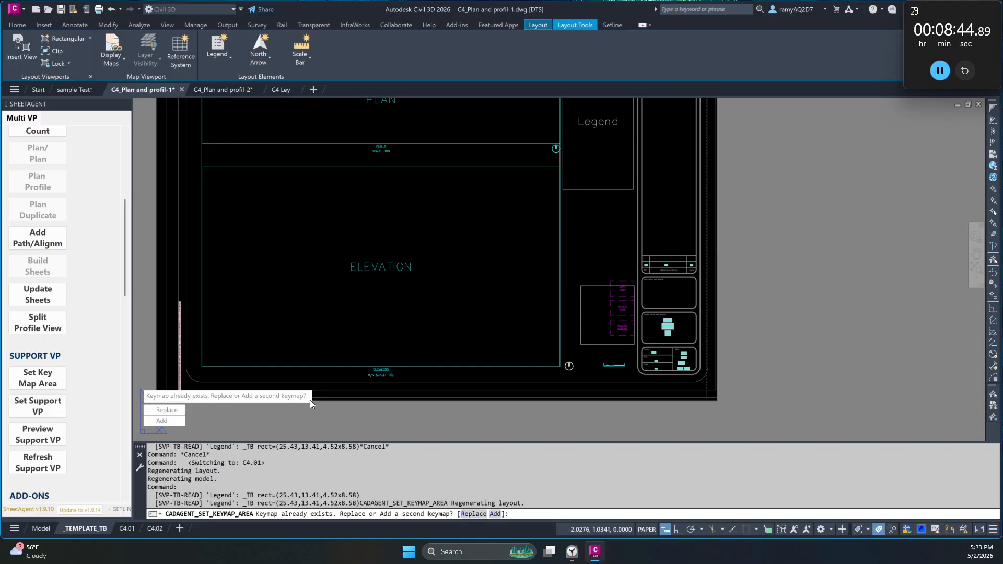
click(169, 422)
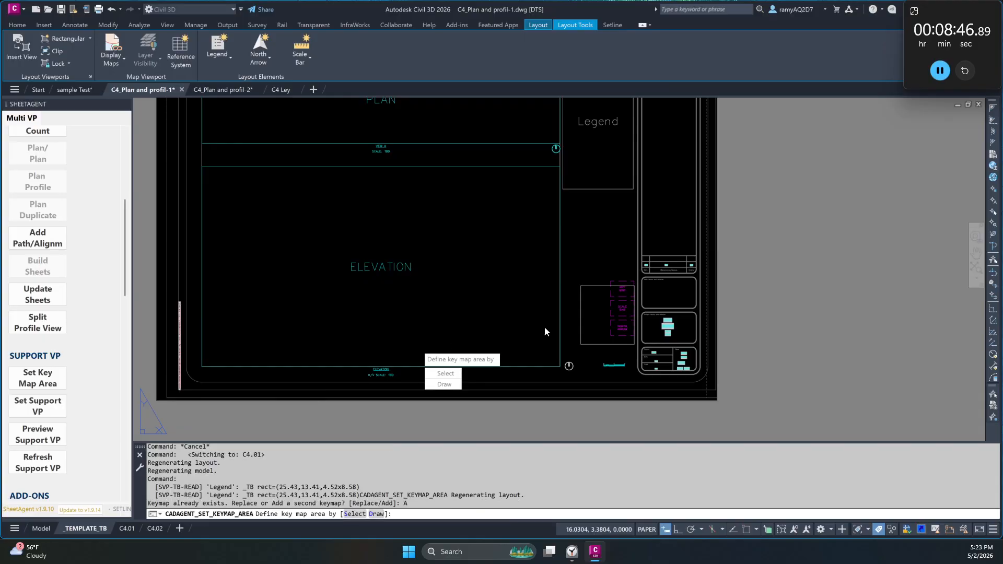
click(442, 388)
scroll(577, 256, up, 2)
scroll(577, 256, up, 2)
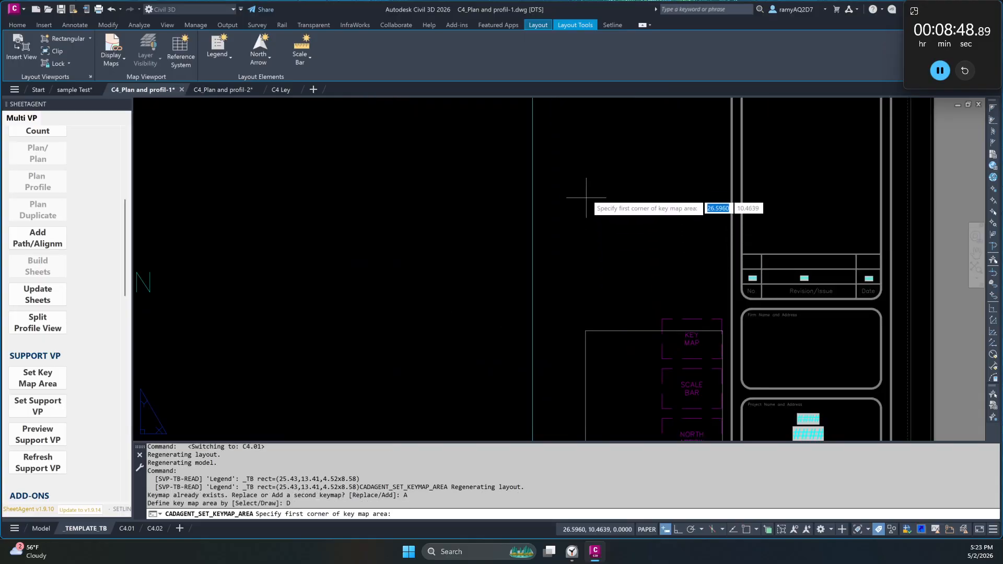
click(584, 163)
click(723, 317)
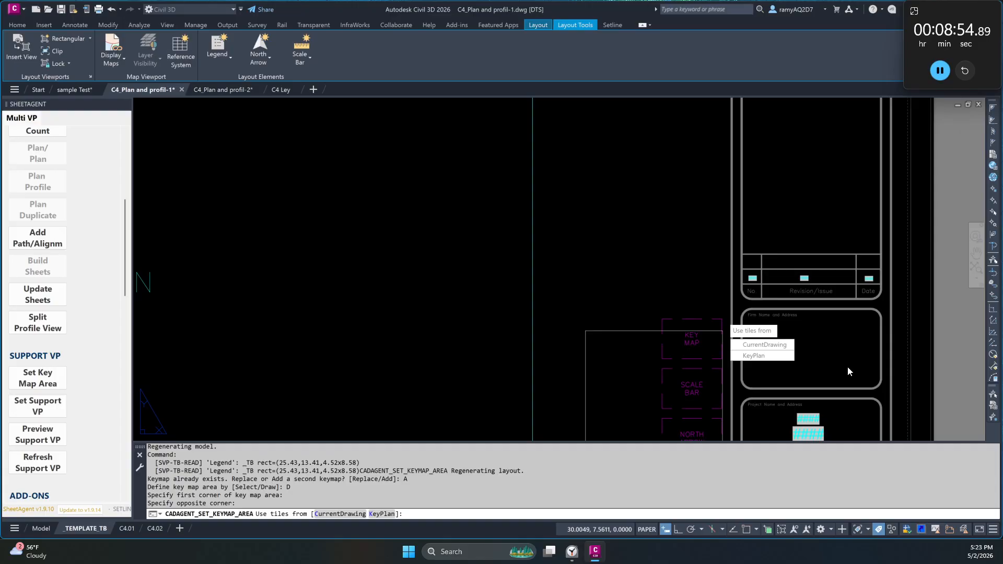
- Use the tiles from the key plan control drawing C4 Ley for the second key map
click(753, 355)
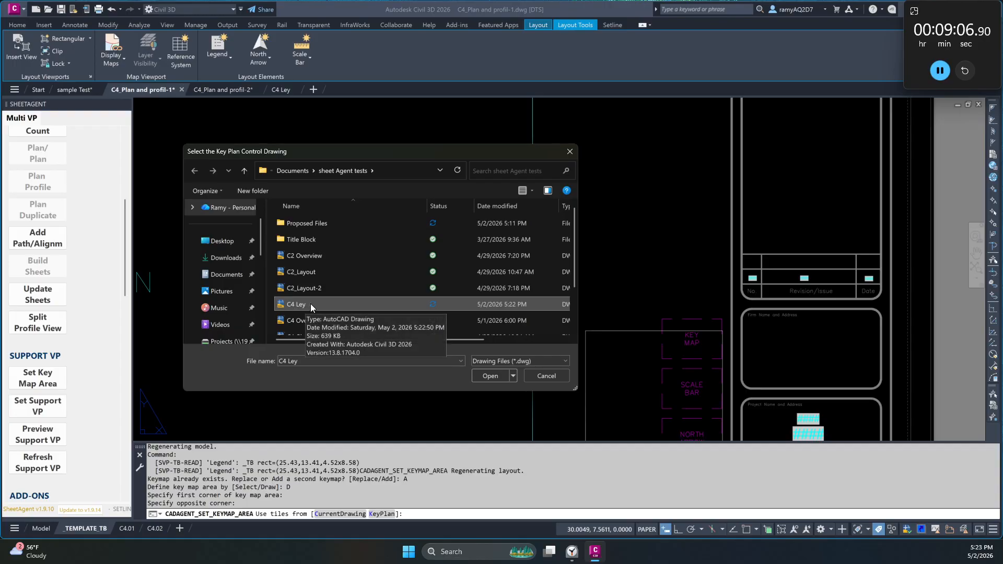
click(490, 375)
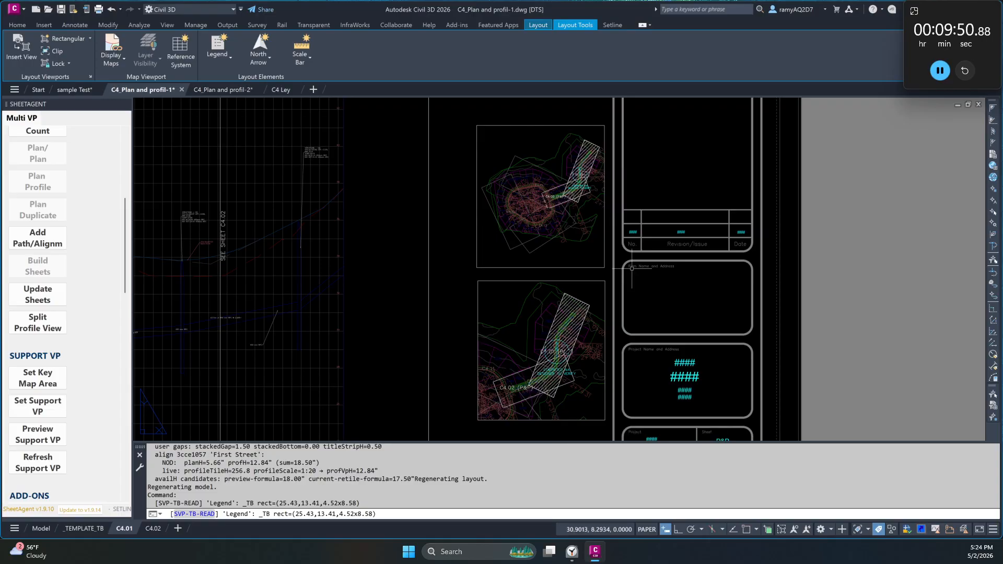
key(Escape)
key(Escape)
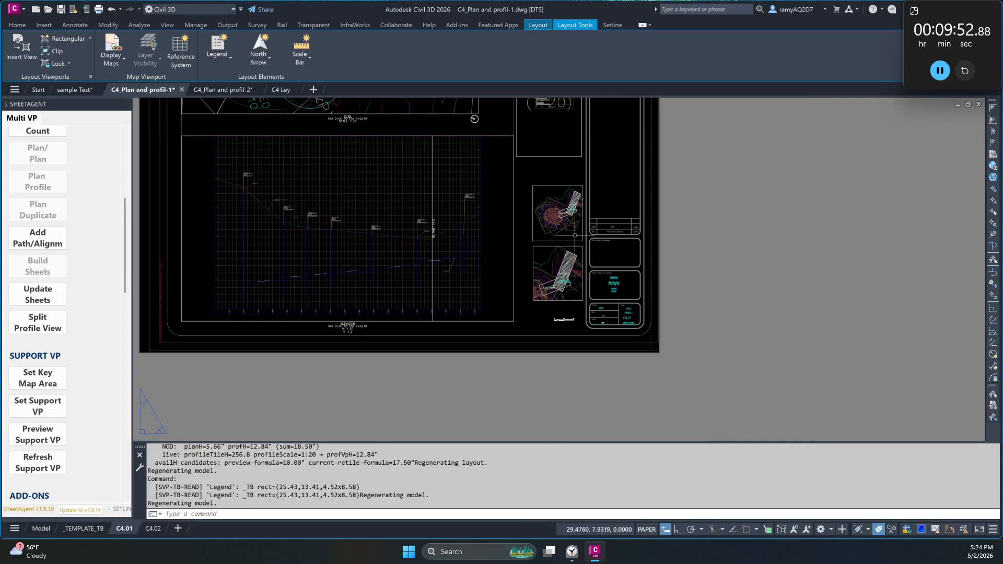
- Try to stretch the west edge of the C4.02 key tile in model space outward and update the sheets
click(41, 528)
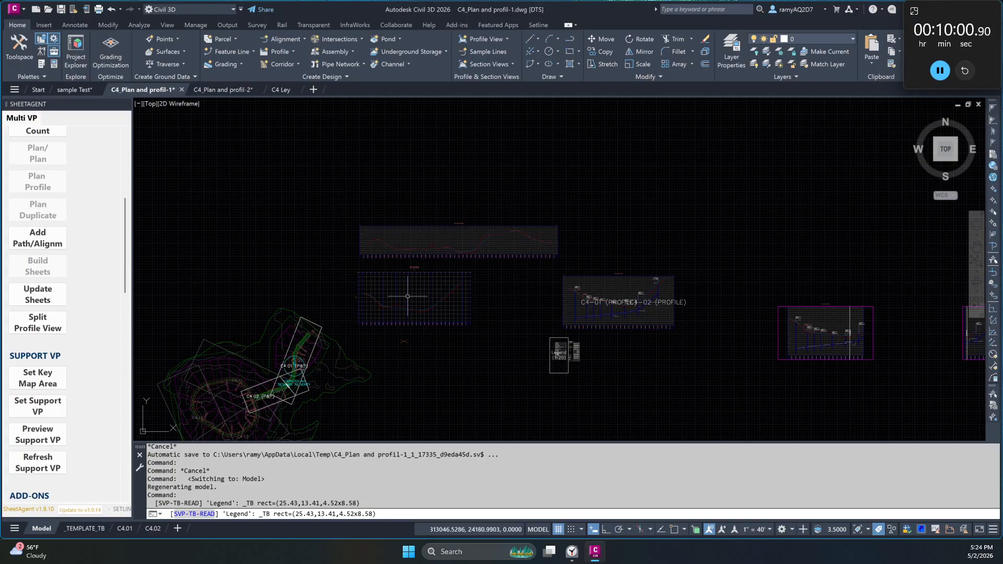
scroll(383, 217, down, 2)
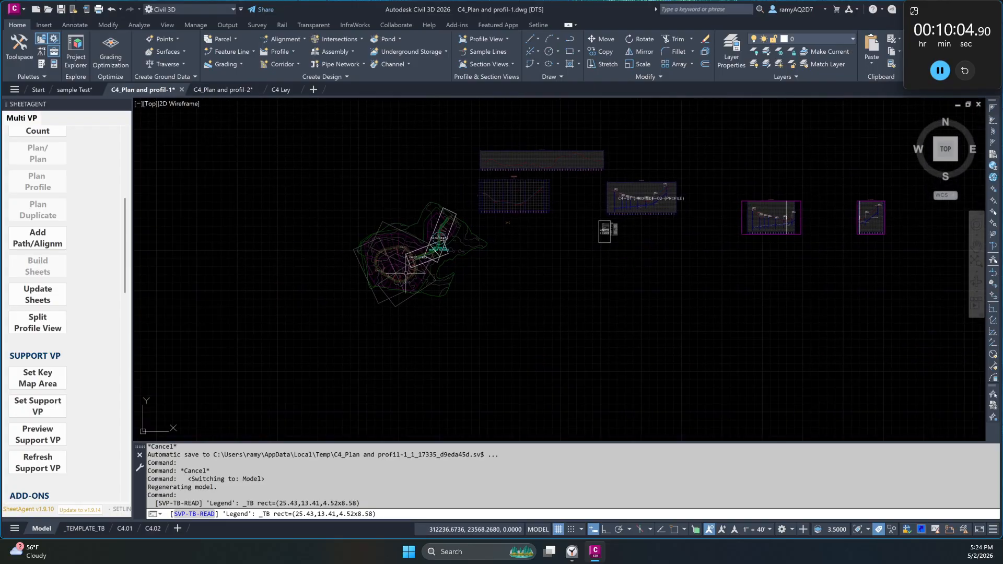
scroll(407, 261, up, 5)
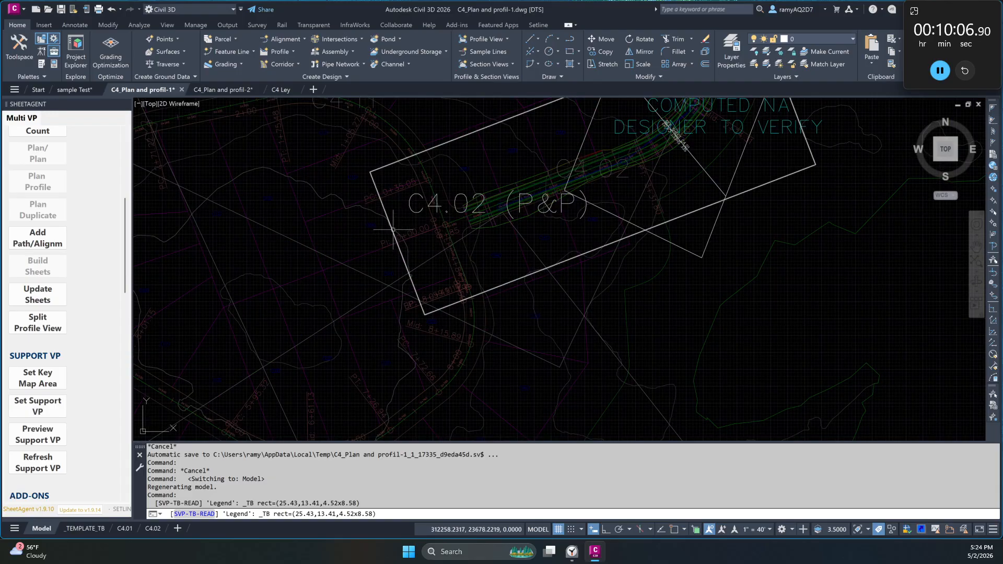
click(390, 227)
click(397, 243)
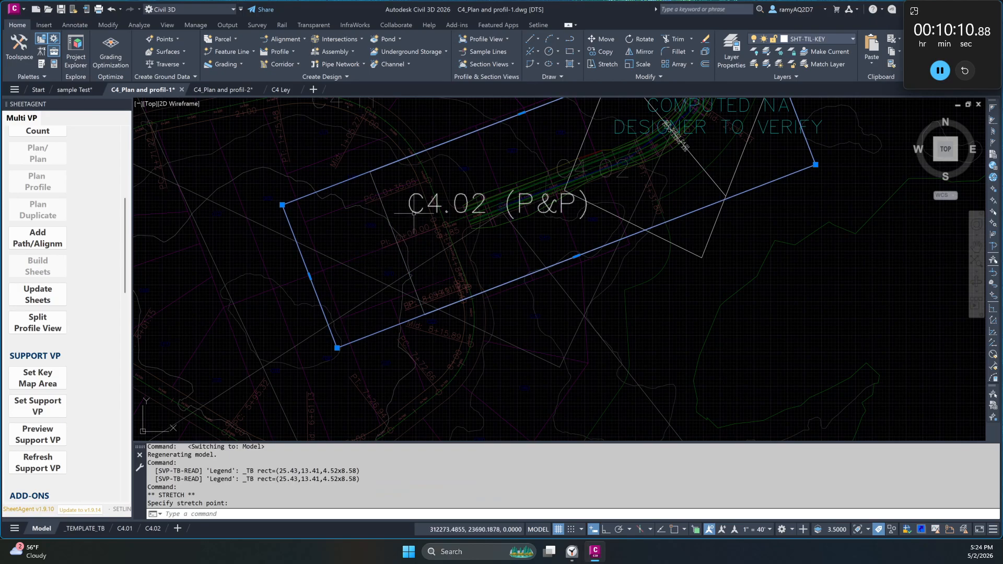
key(Escape)
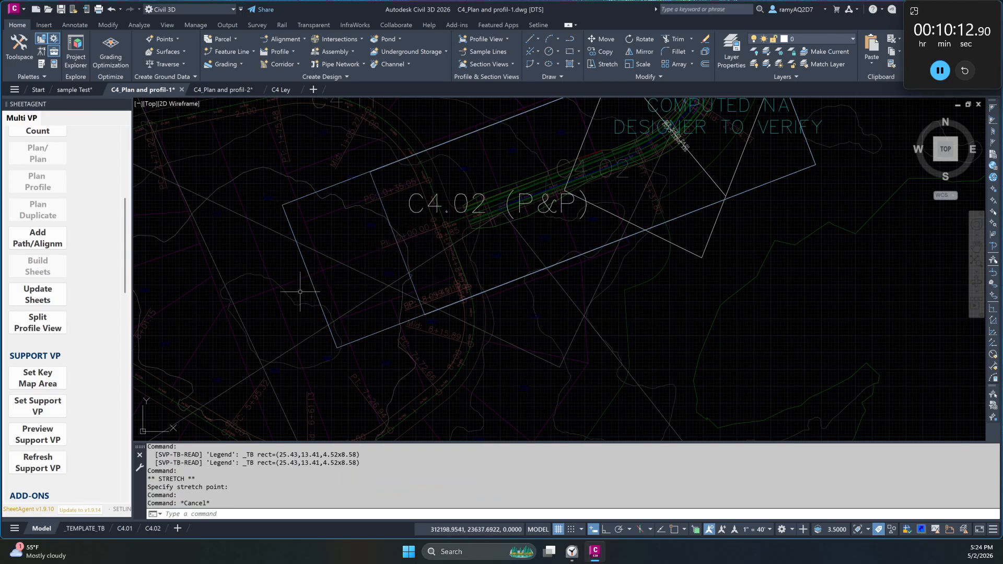
scroll(37, 409, up, 3)
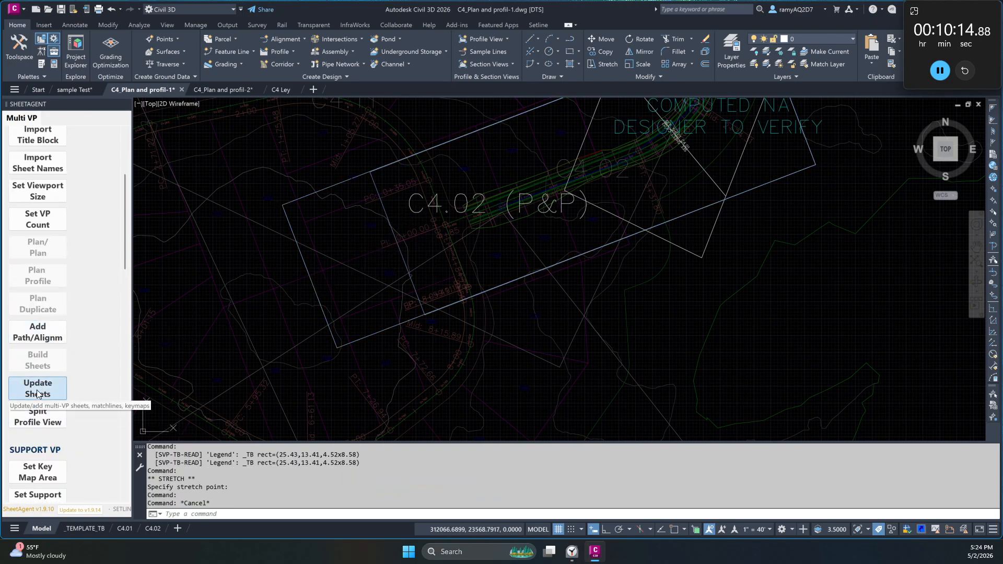
click(38, 388)
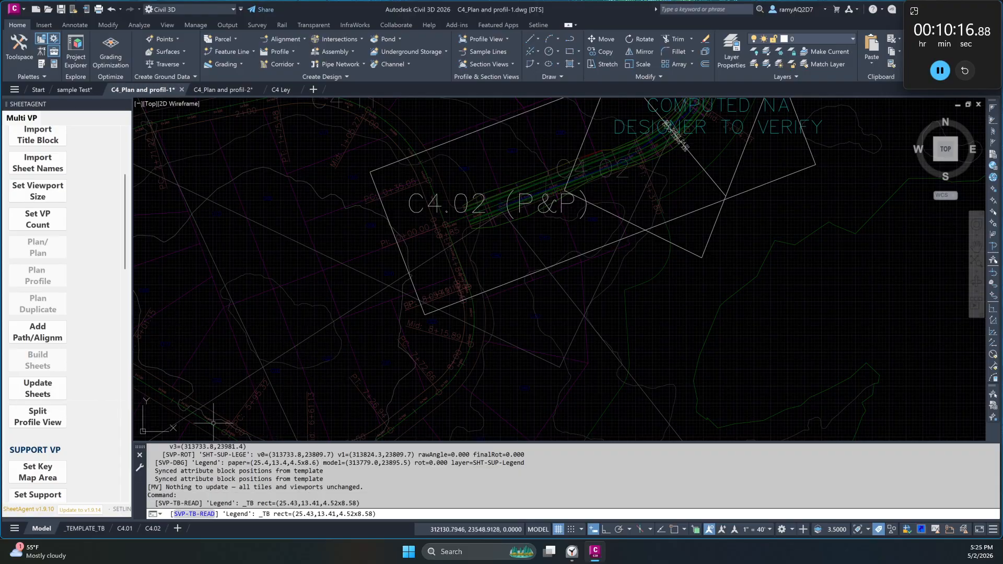
click(38, 388)
key(Escape)
- Extend the C4.02 sheet tile by stretching its west edge outward past the loop road
scroll(340, 309, down, 4)
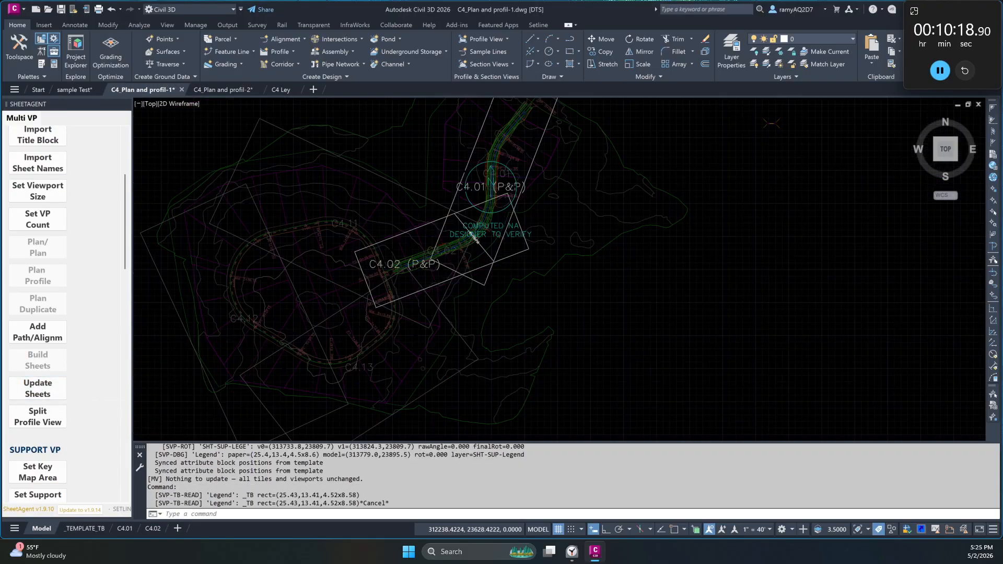
scroll(361, 293, up, 4)
click(372, 288)
click(365, 293)
key(Escape)
key(Escape)
key(Escape)
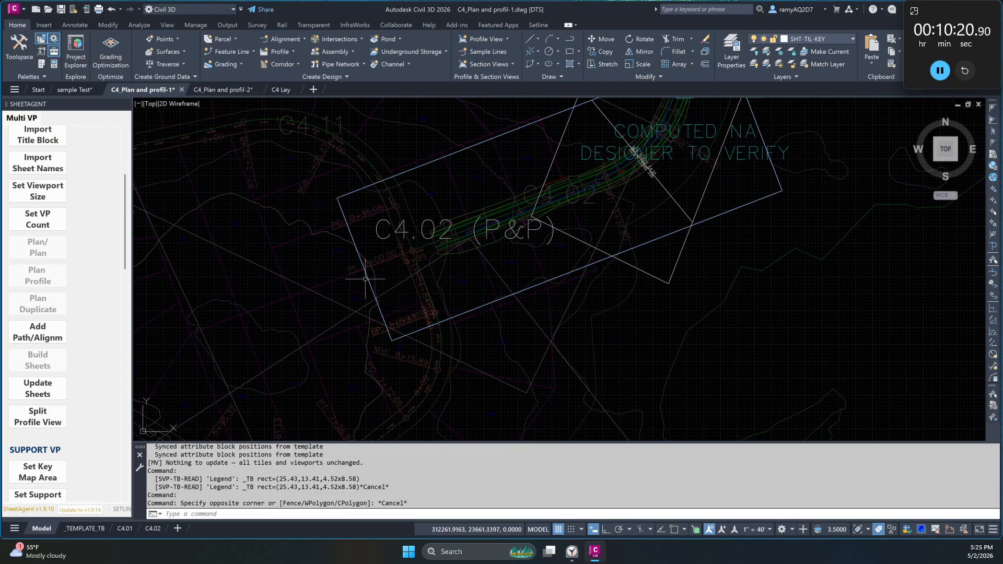
scroll(365, 282, up, 4)
click(366, 279)
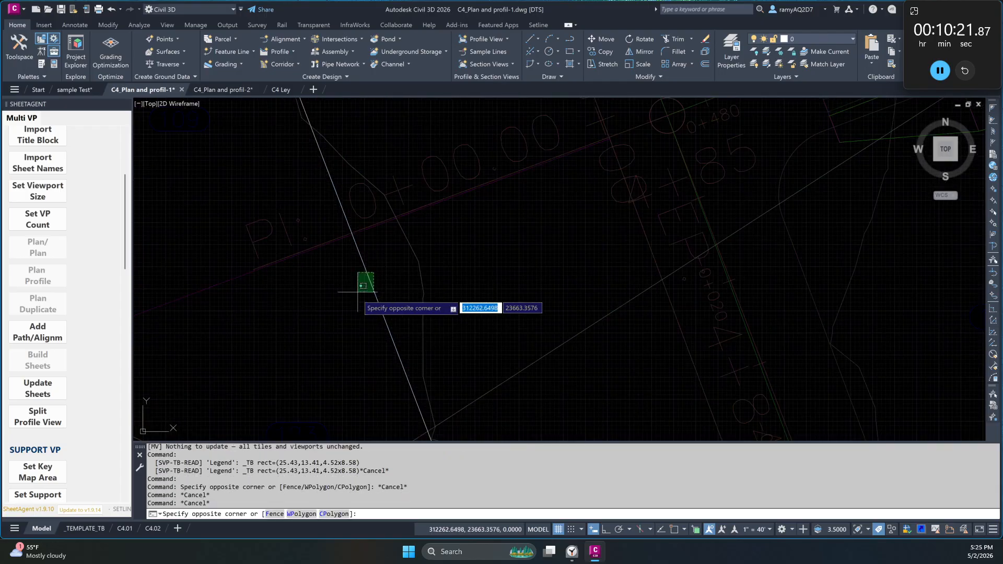
click(362, 263)
scroll(338, 281, down, 6)
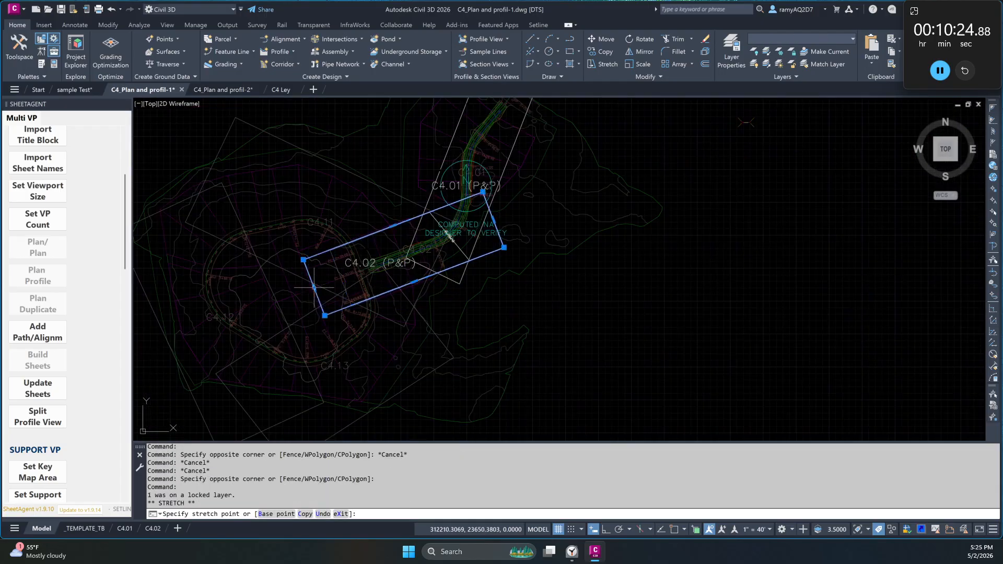
click(314, 287)
- Update the multi-viewport sheets from the edited C4.02 tile and check both key maps on sheet C4.01
click(48, 386)
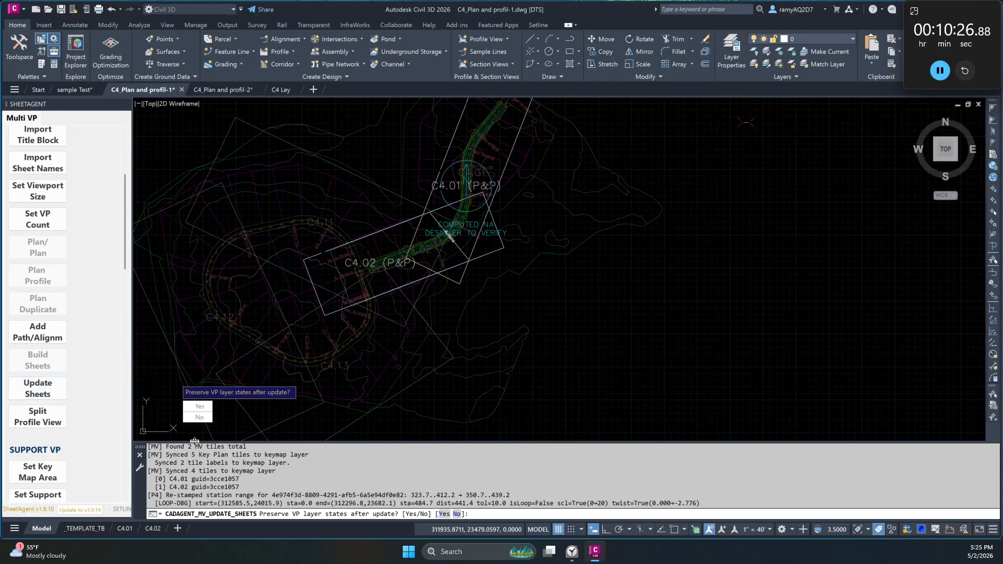
key(Return)
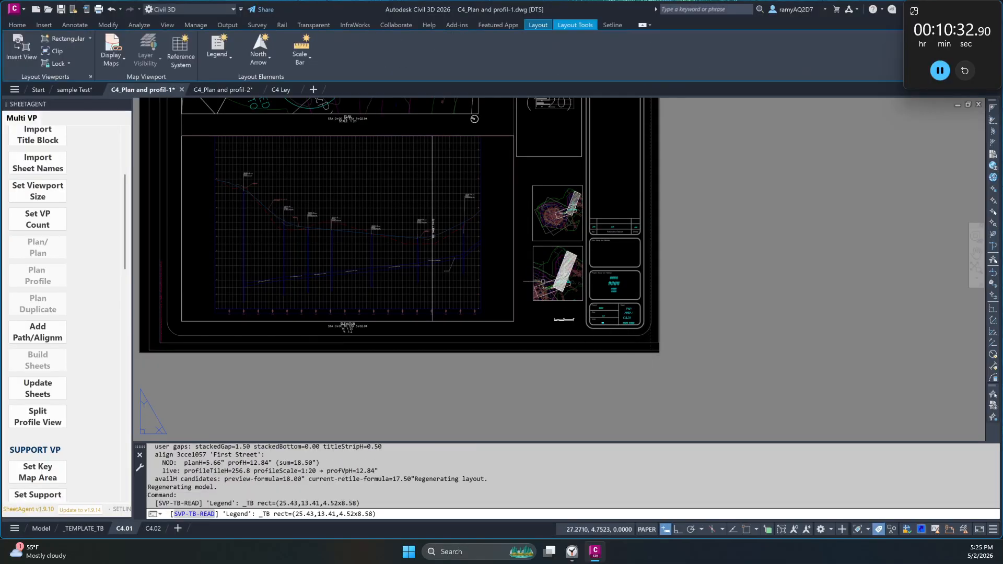
scroll(543, 287, up, 4)
middle_drag(579, 106, 572, 192)
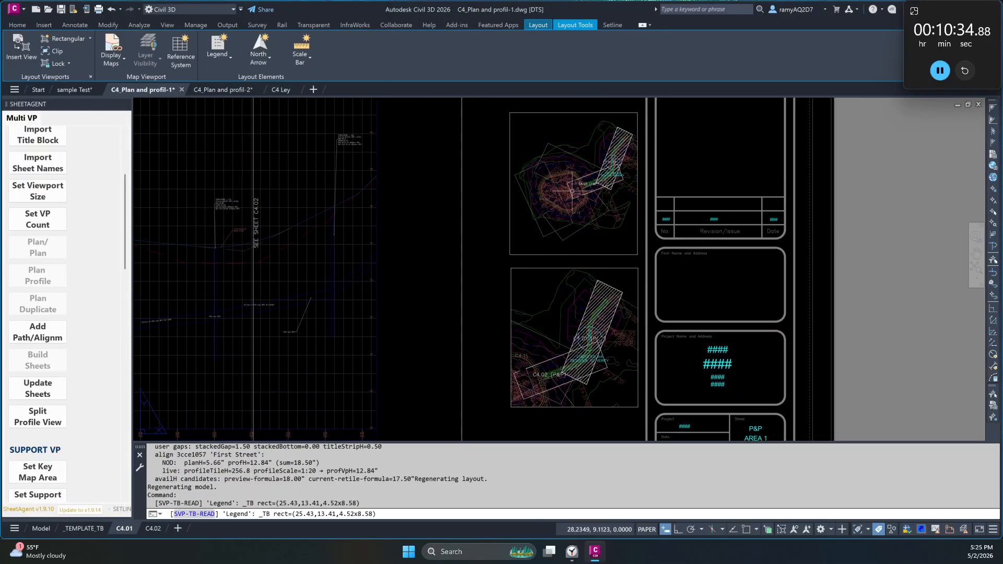
scroll(569, 189, up, 6)
scroll(570, 190, down, 6)
- Show the SheetAgent health report and save the C4_Plan and profil-1 drawing
scroll(80, 419, down, 10)
click(47, 426)
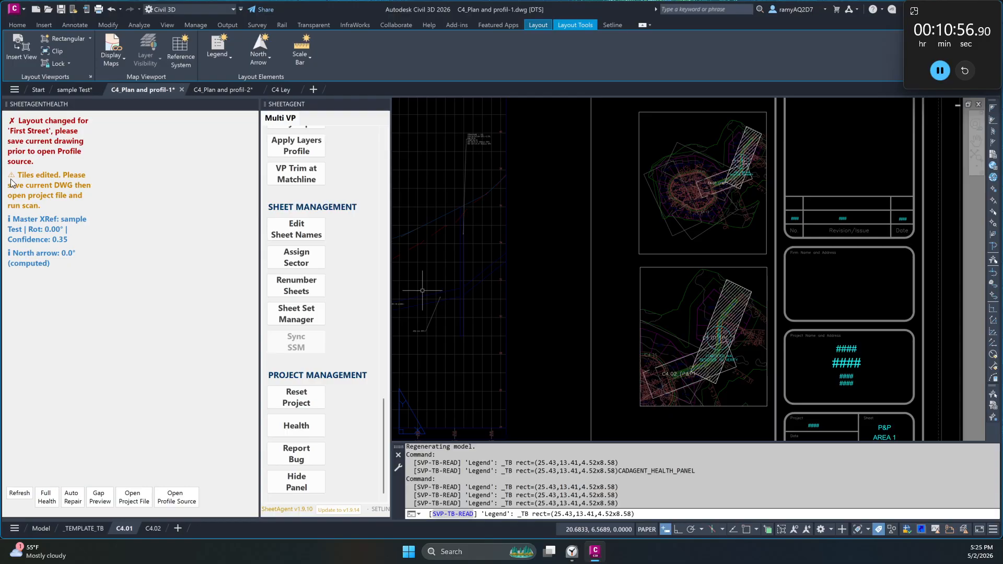
click(519, 274)
key(Escape)
text(qsave)
key(Return)
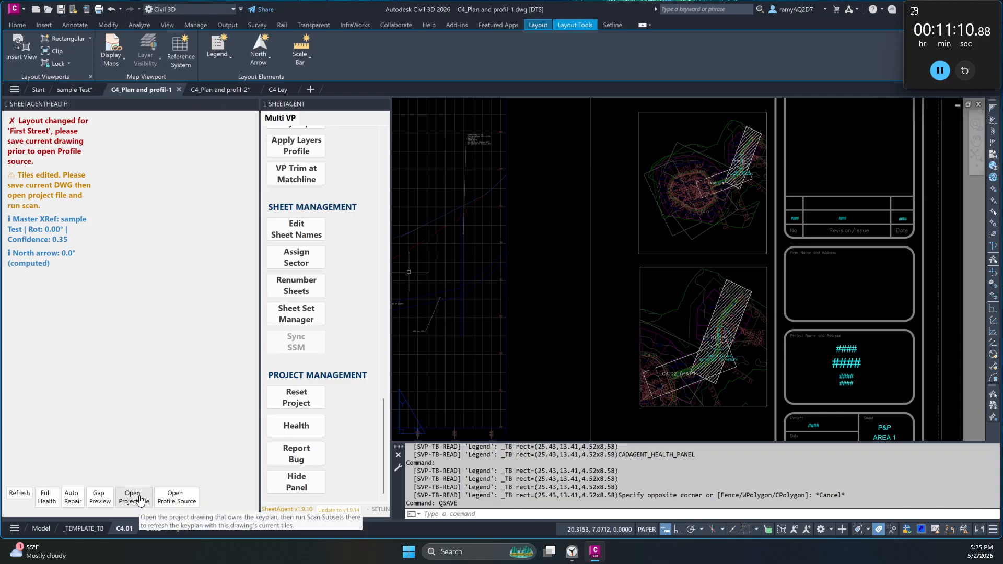
- Rescan the subsets in the project's C4 Ley drawing, and update and save its C4.00 overview sheet
click(140, 500)
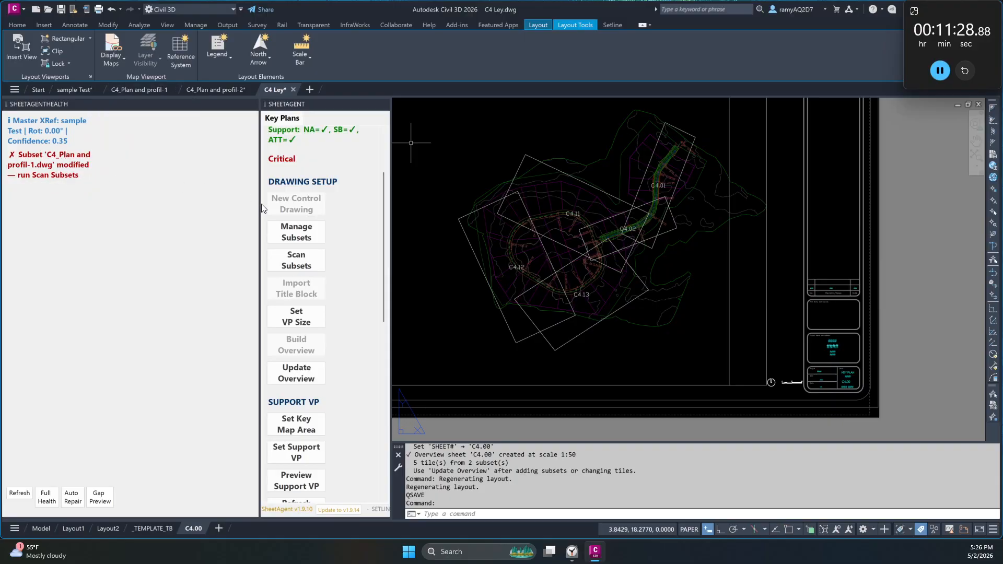
click(301, 265)
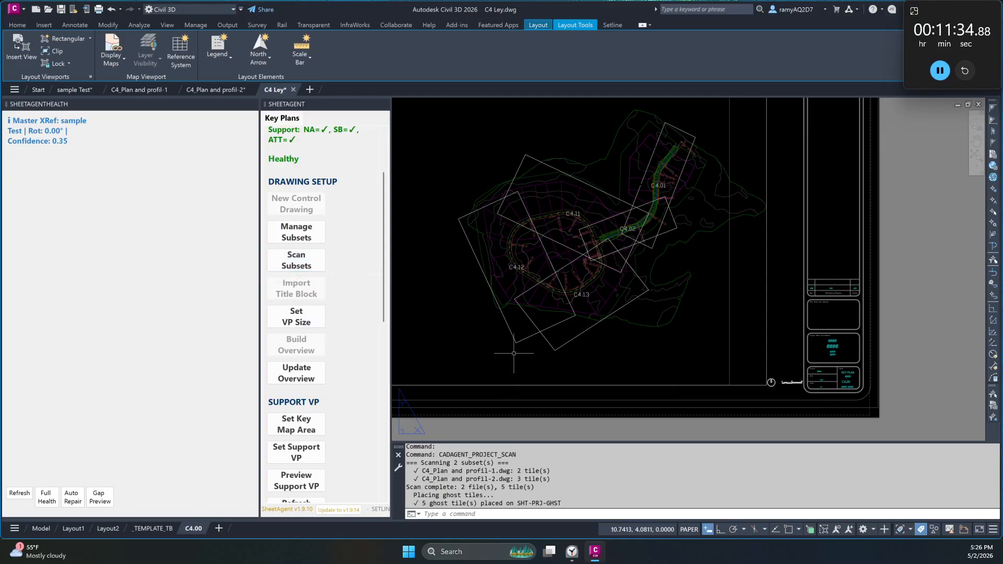
click(296, 373)
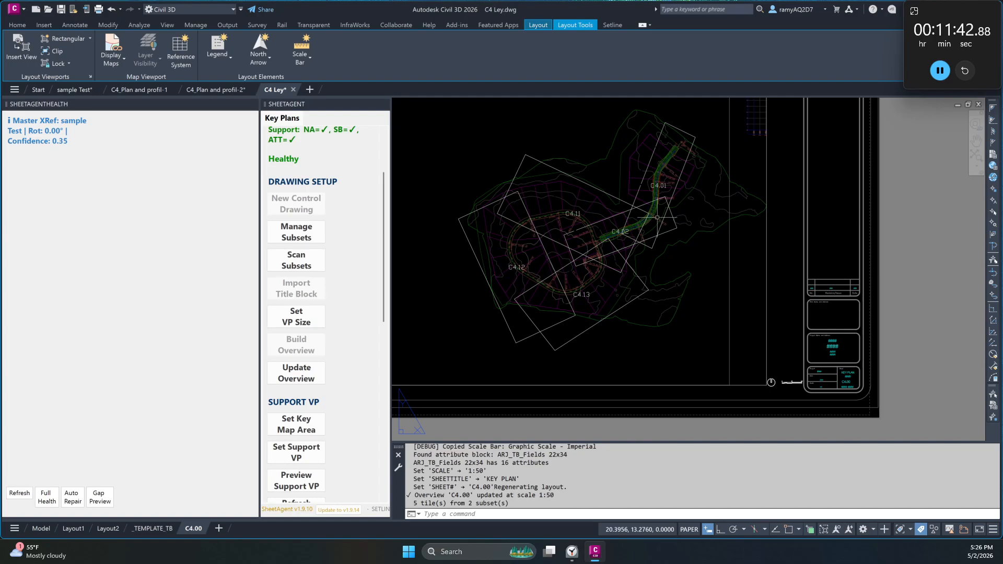
text(qsa)
key(Return)
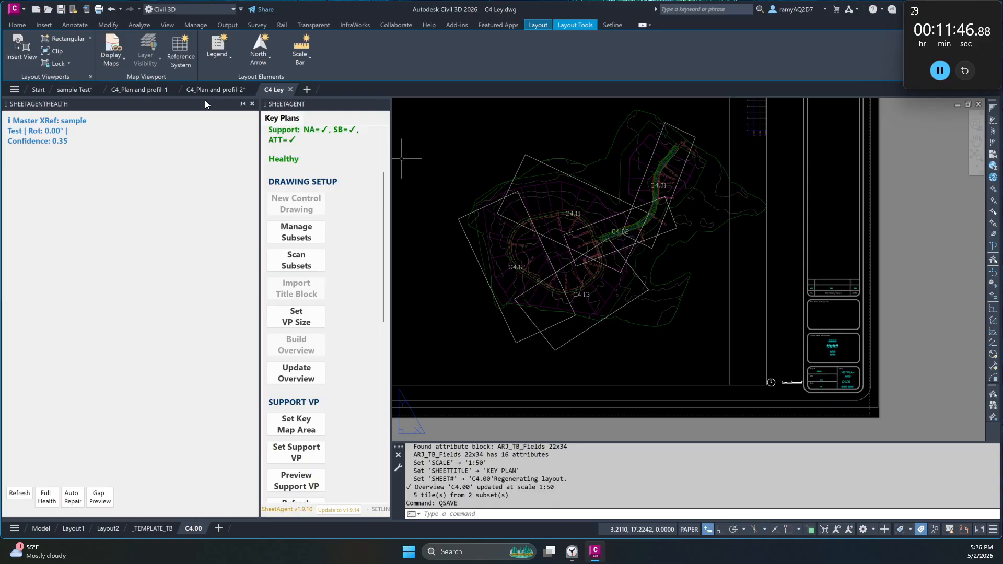
- Resync the key plan in the C4_Plan and profil-1 drawing and update its sheets
click(129, 92)
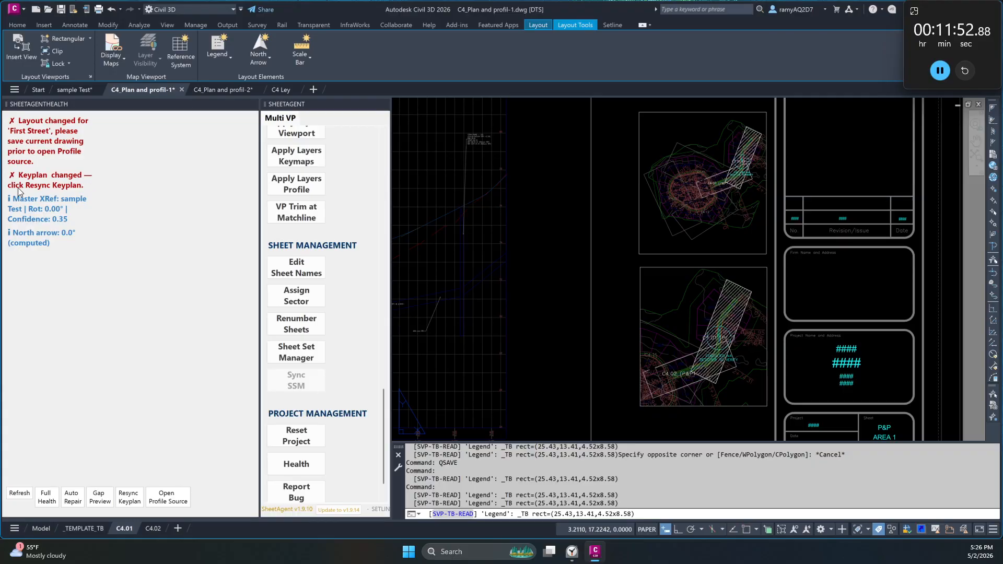
click(125, 500)
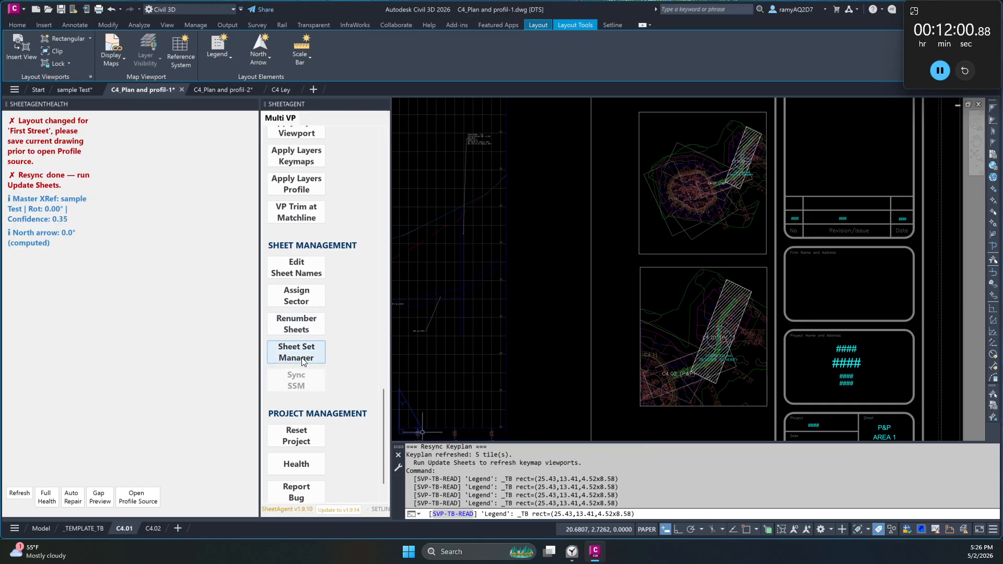
scroll(297, 379, up, 5)
scroll(297, 384, up, 10)
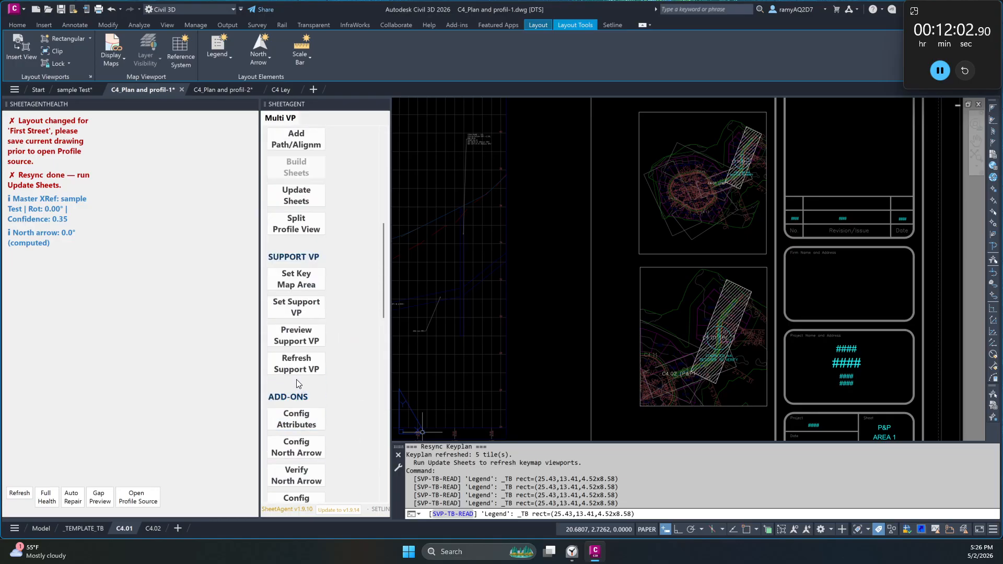
click(310, 237)
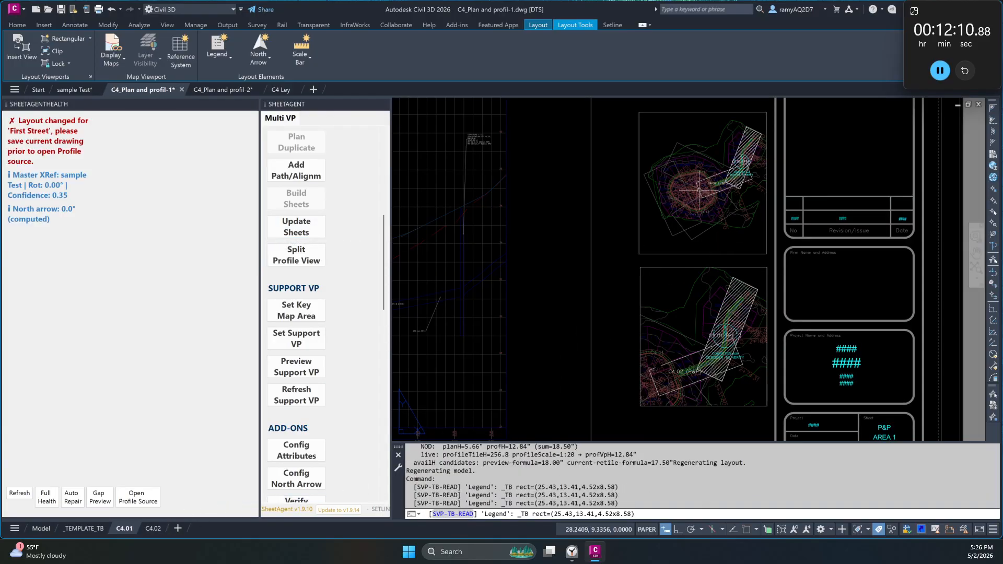
- Inspect the overall key map and the full sheet arrangement on layout C4.02
click(157, 527)
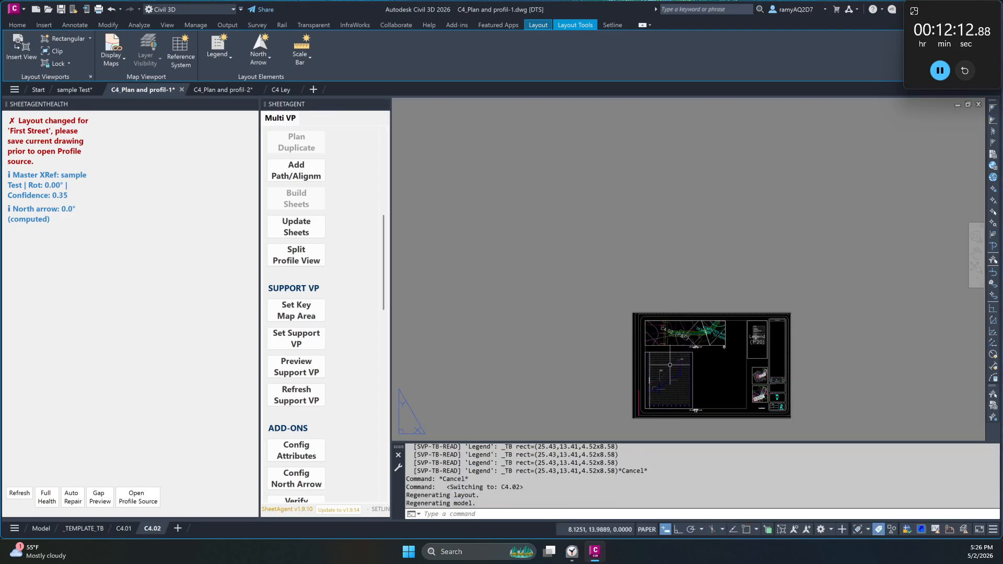
scroll(783, 304, up, 2)
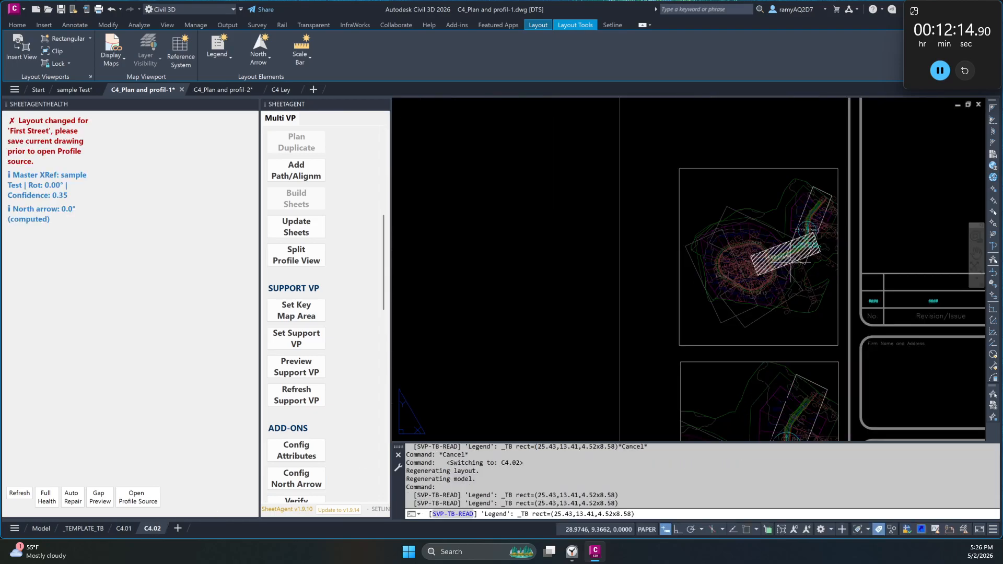
scroll(847, 304, down, 5)
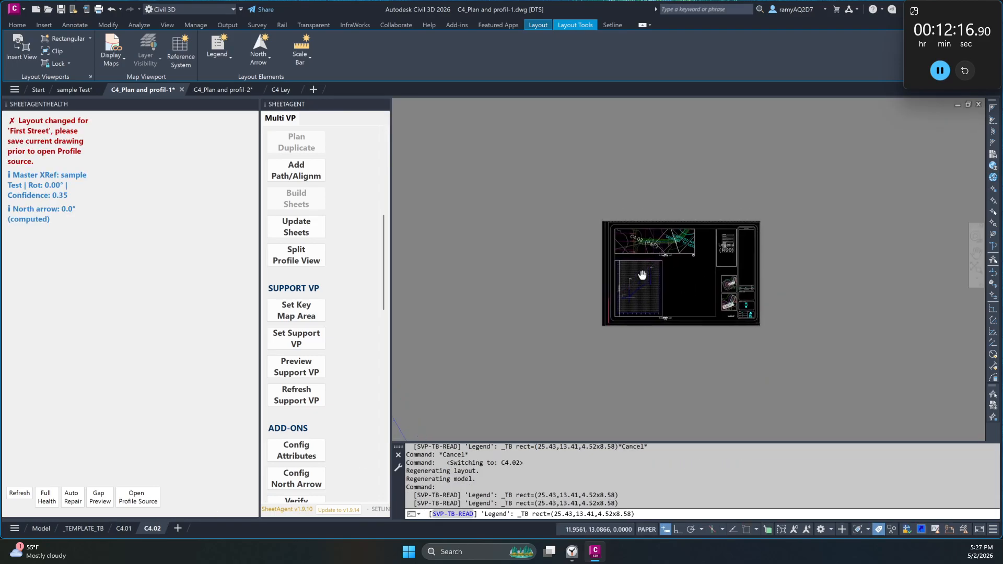
- Return to model space to view the sheet tiles, and close the SheetAgent health report
click(41, 528)
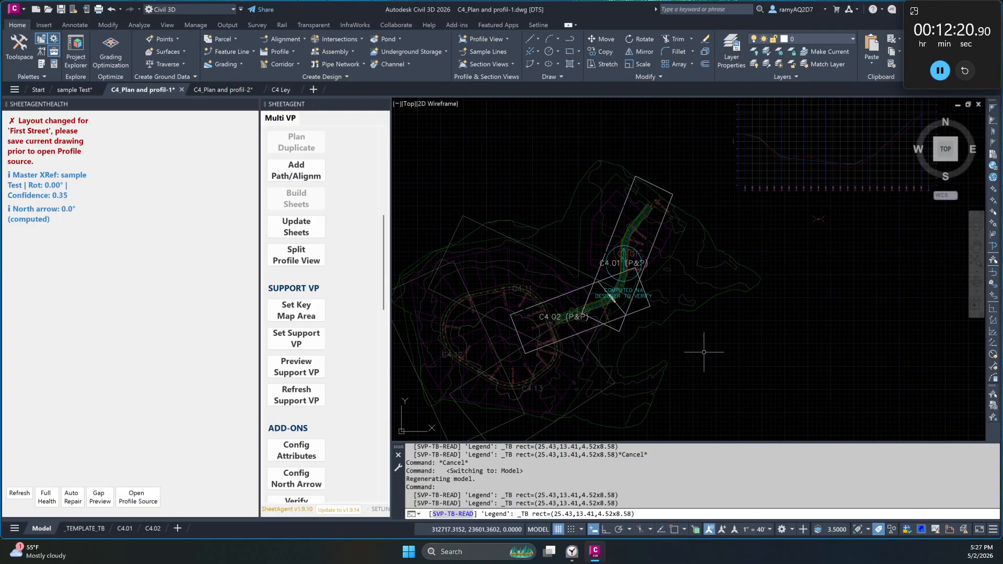
mouse_move(703, 352)
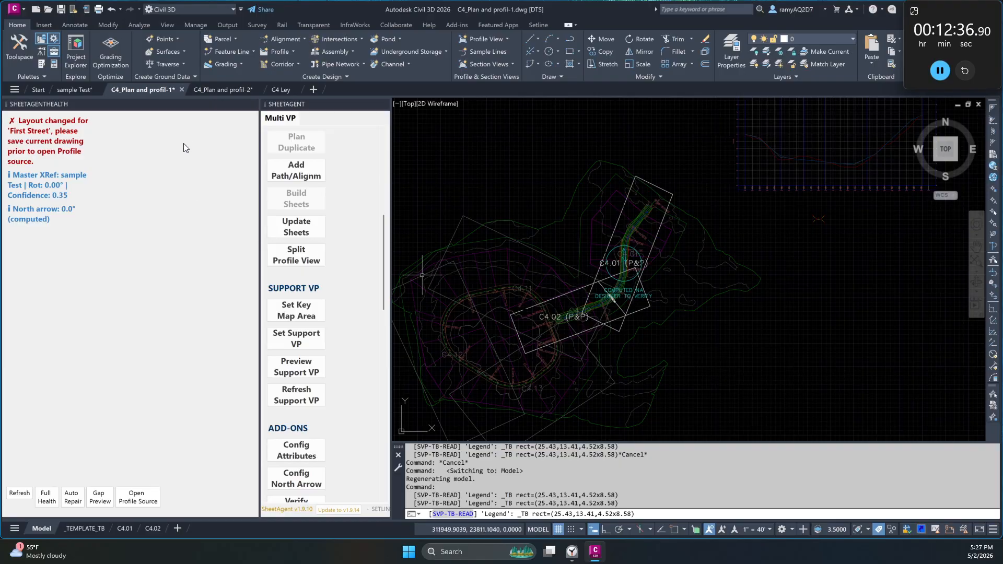
click(255, 104)
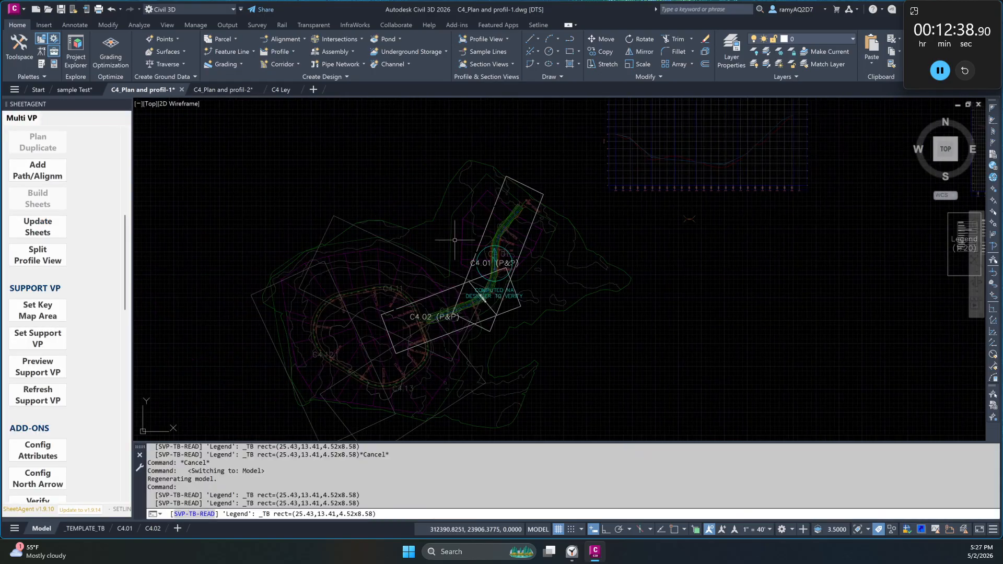
mouse_move(454, 241)
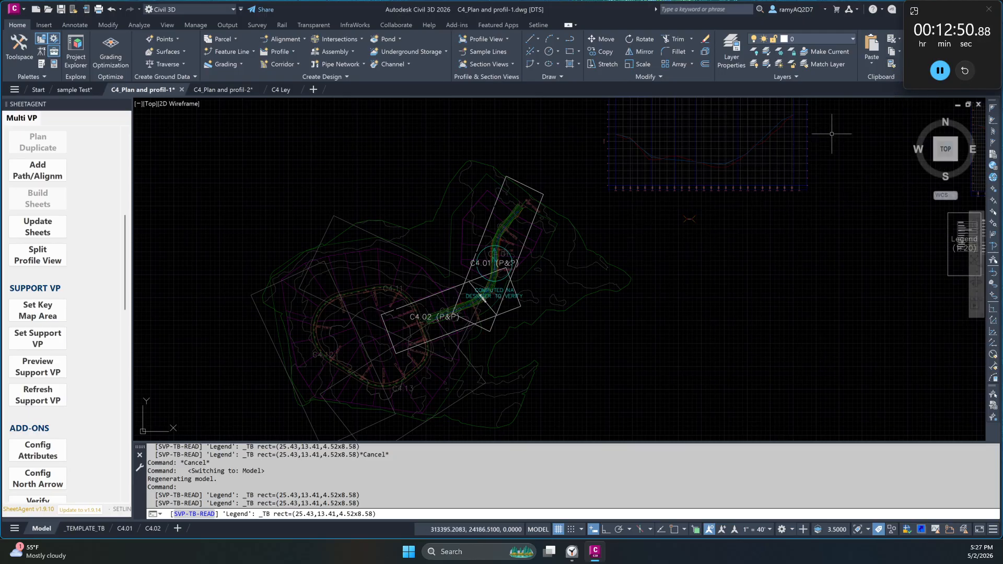
click(939, 73)
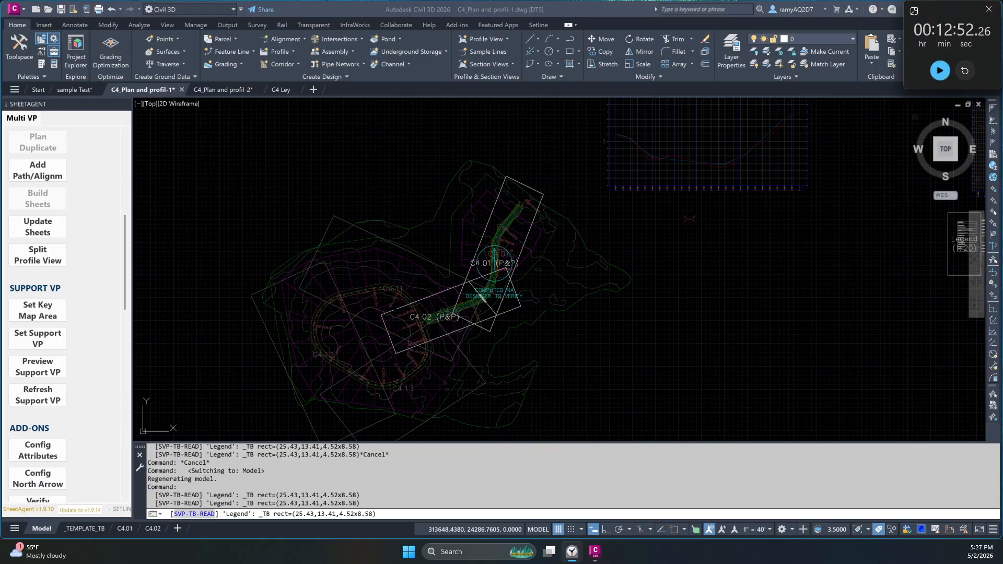